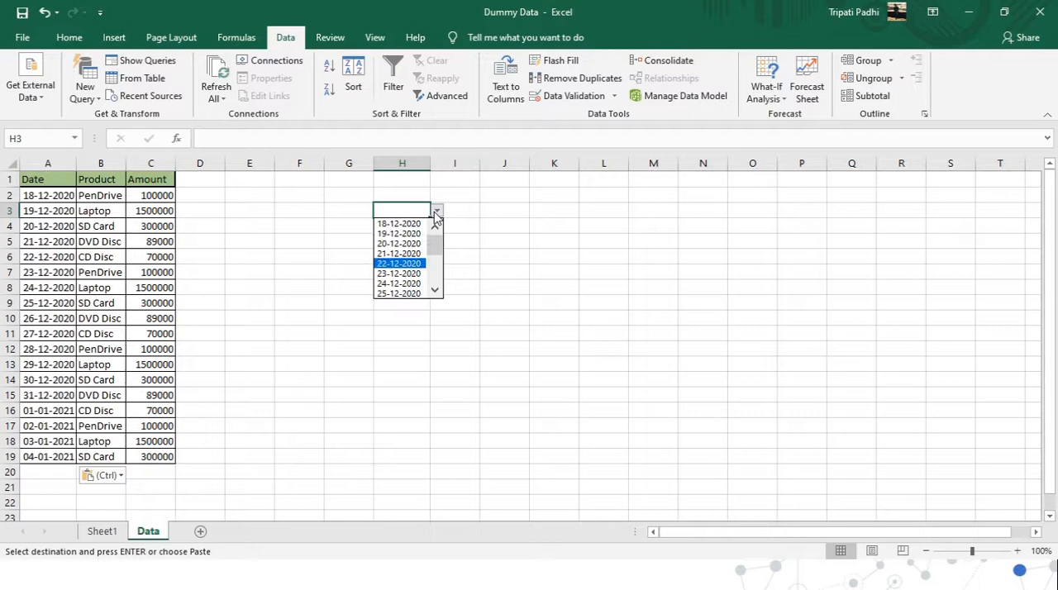
# Choose 23-12-2020 from the date drop-down list in cell H3.
pyautogui.click(411, 211)
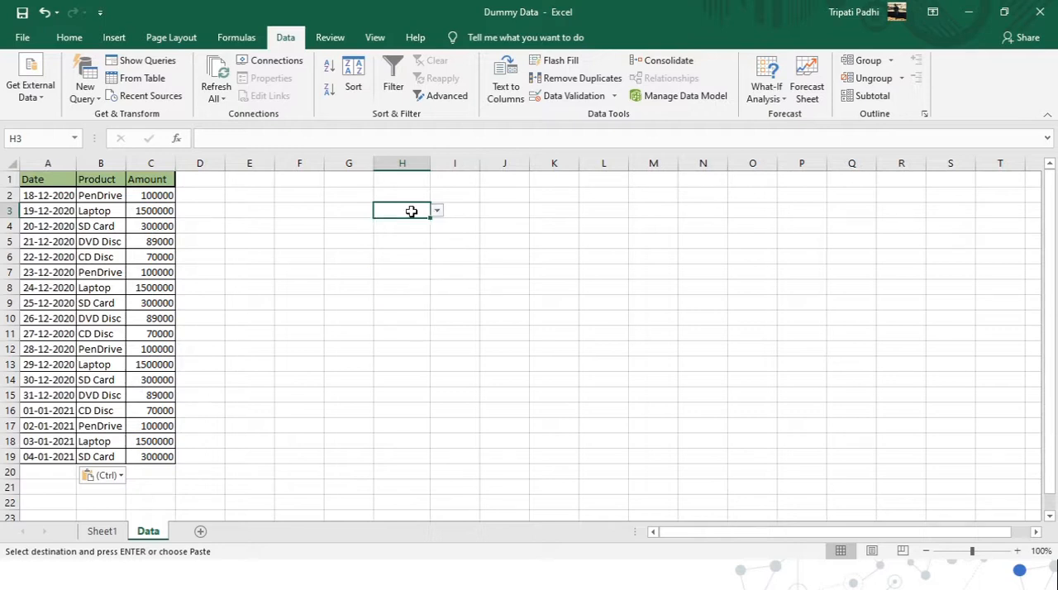
pyautogui.click(436, 210)
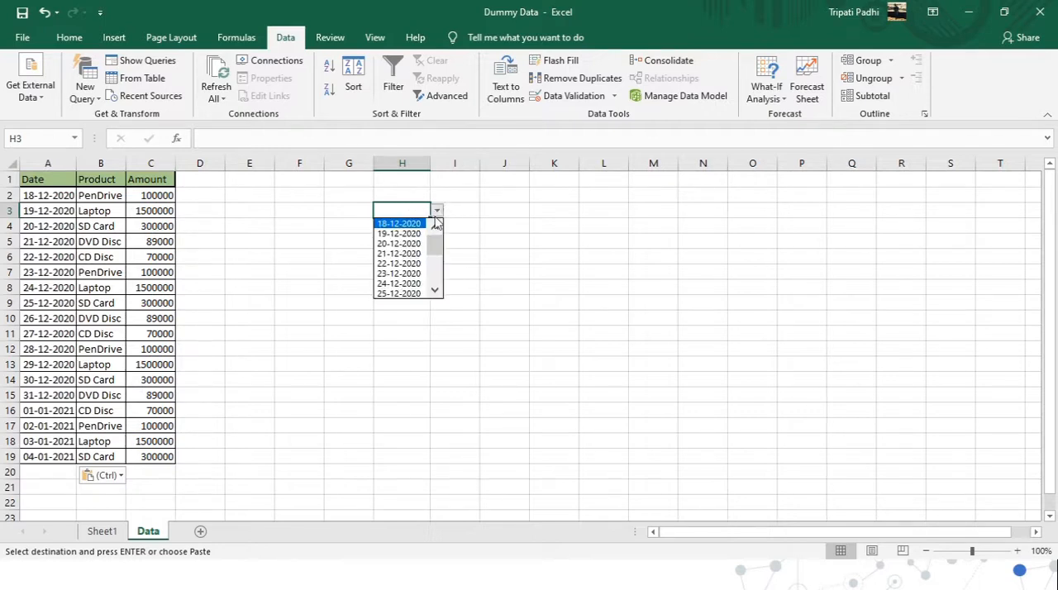
pyautogui.press('Down')
pyautogui.press('Down')
pyautogui.press('Down')
pyautogui.press('Down')
pyautogui.press('Down')
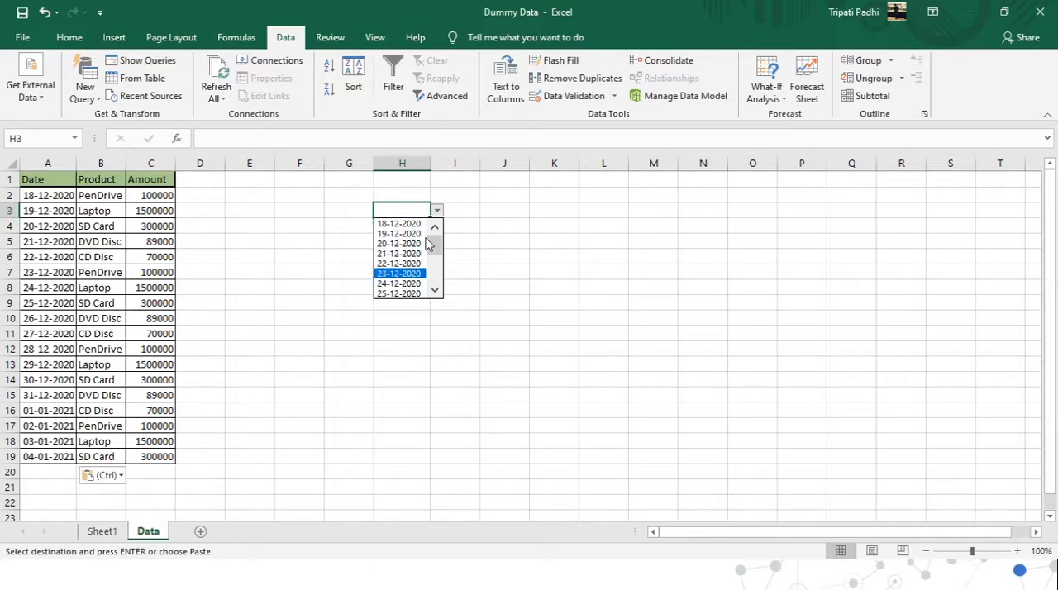
pyautogui.press('Return')
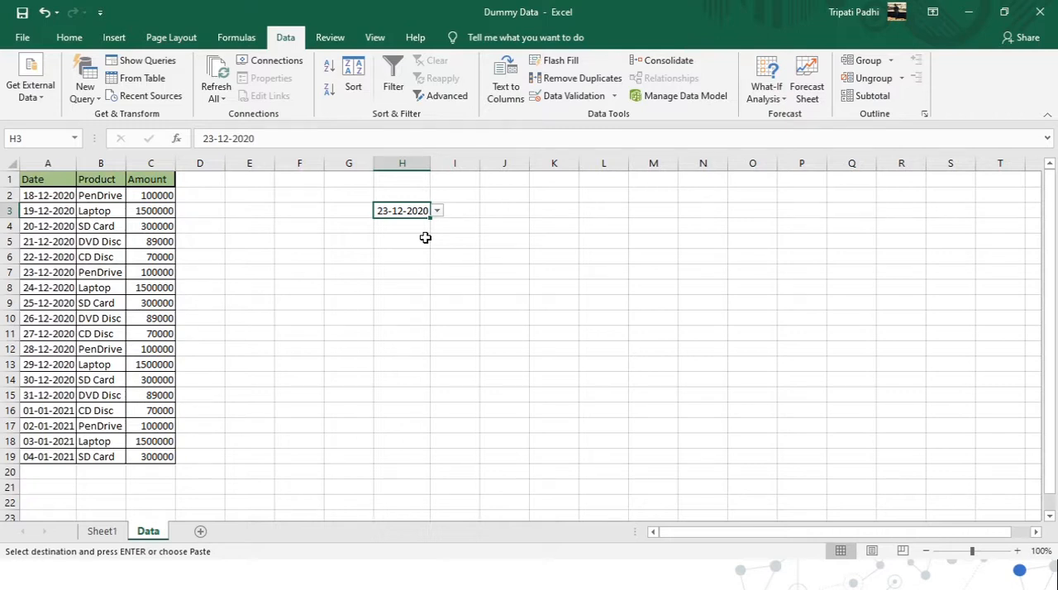
# Reopen the date list in cell H3 and clear the cell's date.
pyautogui.click(437, 211)
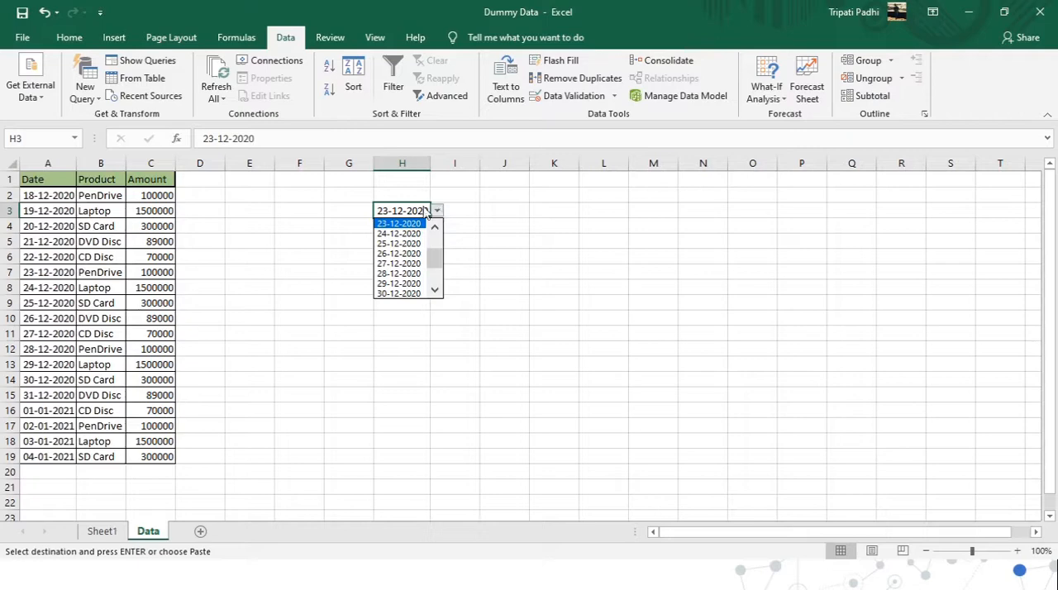
pyautogui.click(404, 206)
pyautogui.press('Delete')
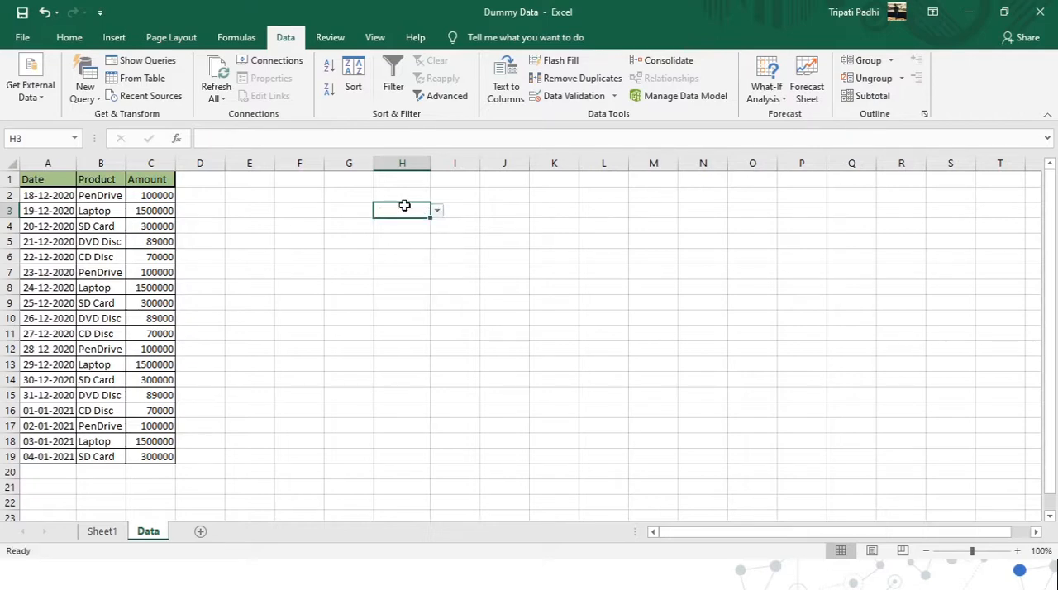
# Examine the Date, Product and Amount entries of the sales table in A1:C19.
pyautogui.moveTo(46, 178); pyautogui.dragTo(158, 457)
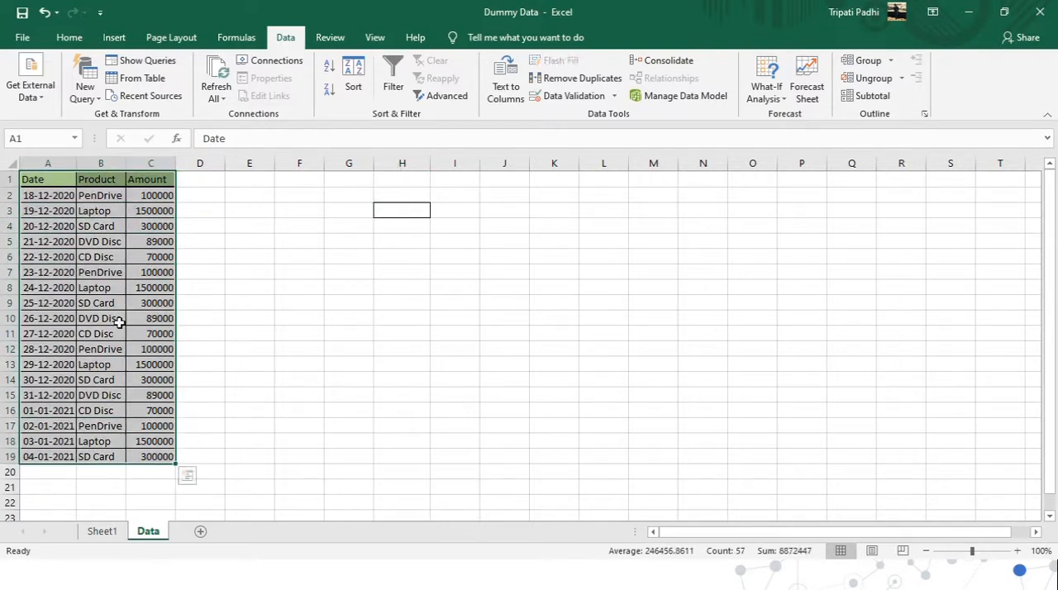
pyautogui.click(106, 195)
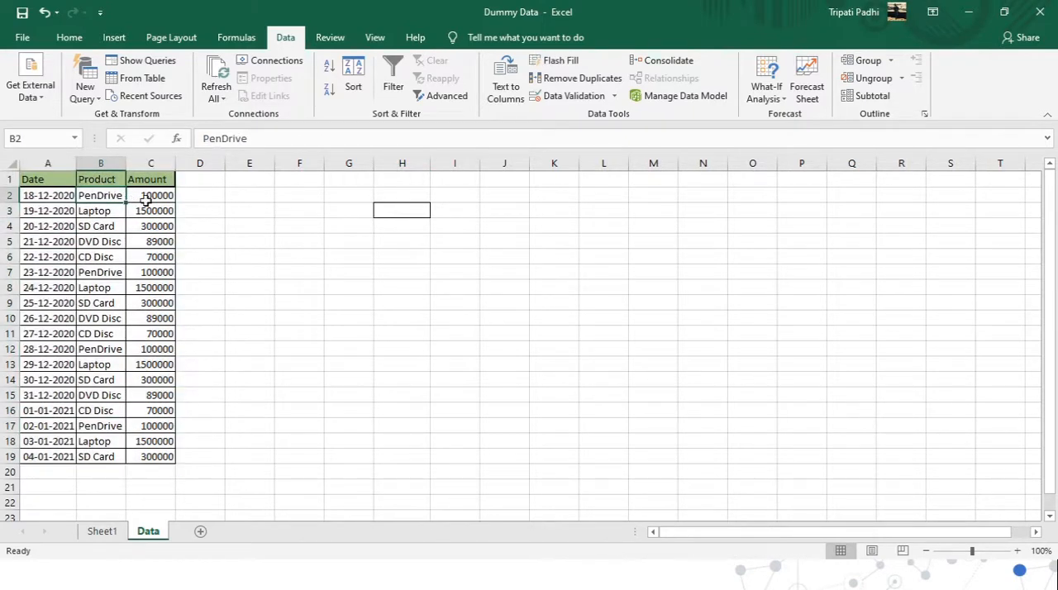
pyautogui.click(146, 200)
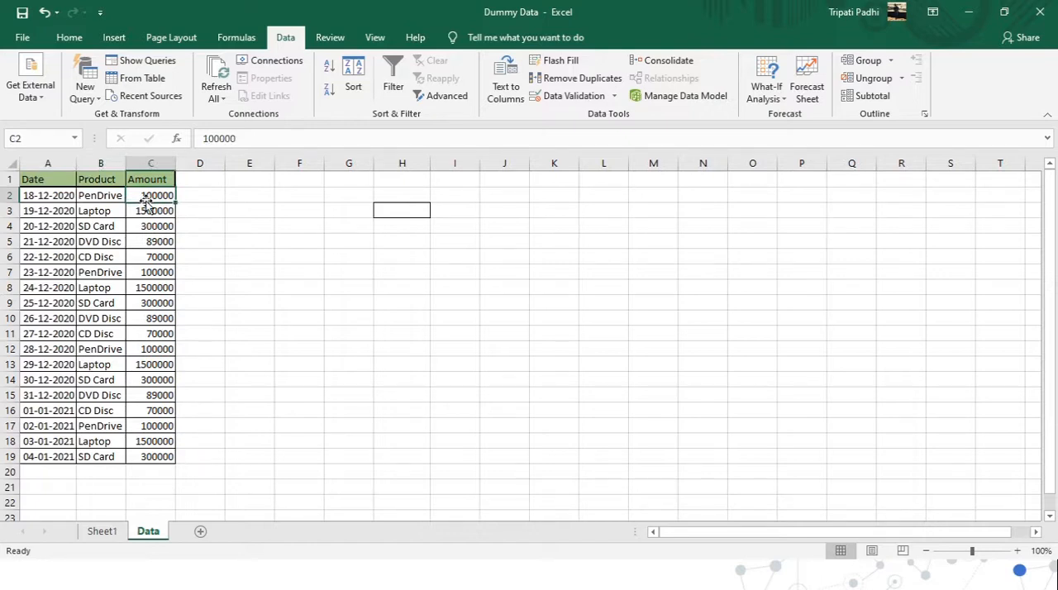
pyautogui.moveTo(56, 198); pyautogui.dragTo(57, 451)
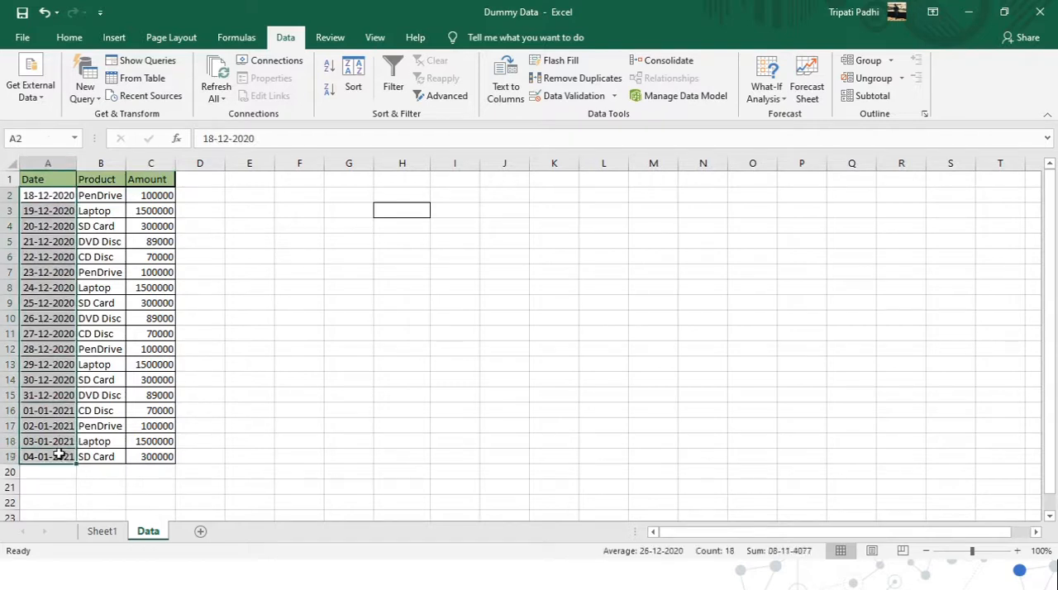
pyautogui.click(43, 201)
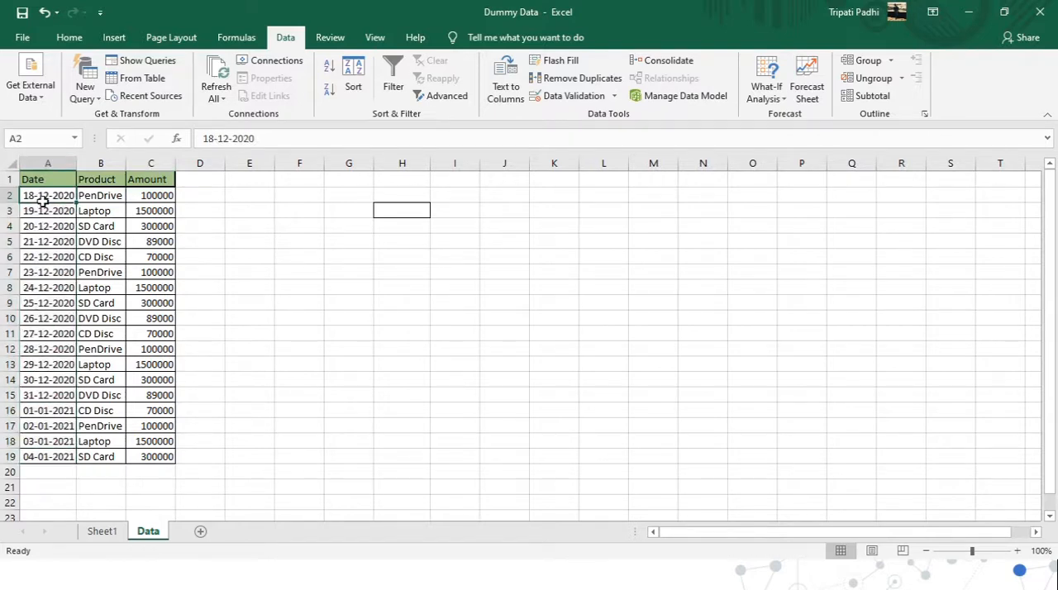
pyautogui.click(92, 197)
pyautogui.click(150, 197)
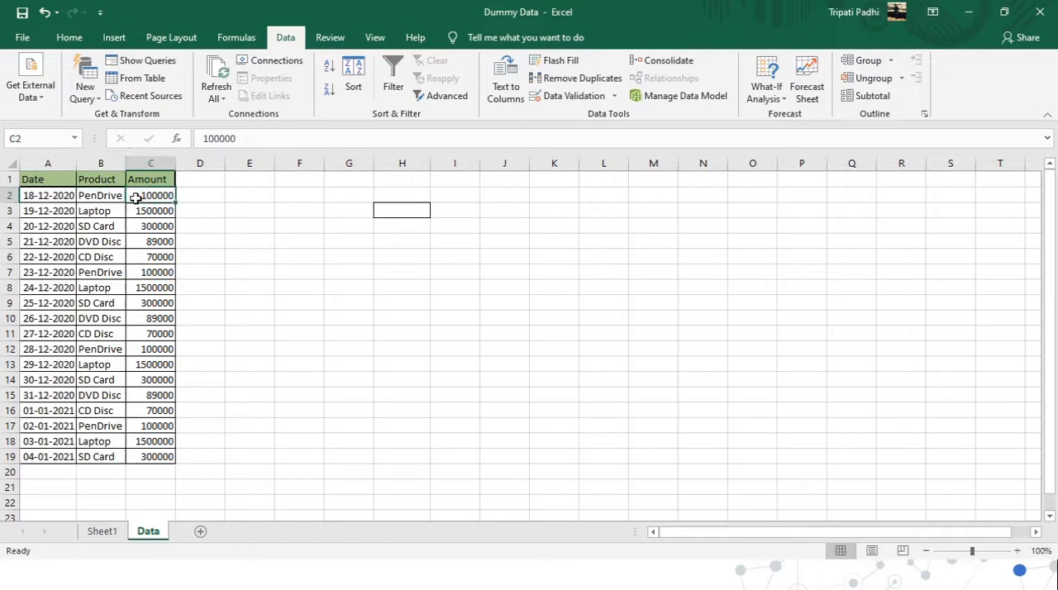
pyautogui.click(52, 211)
pyautogui.click(91, 214)
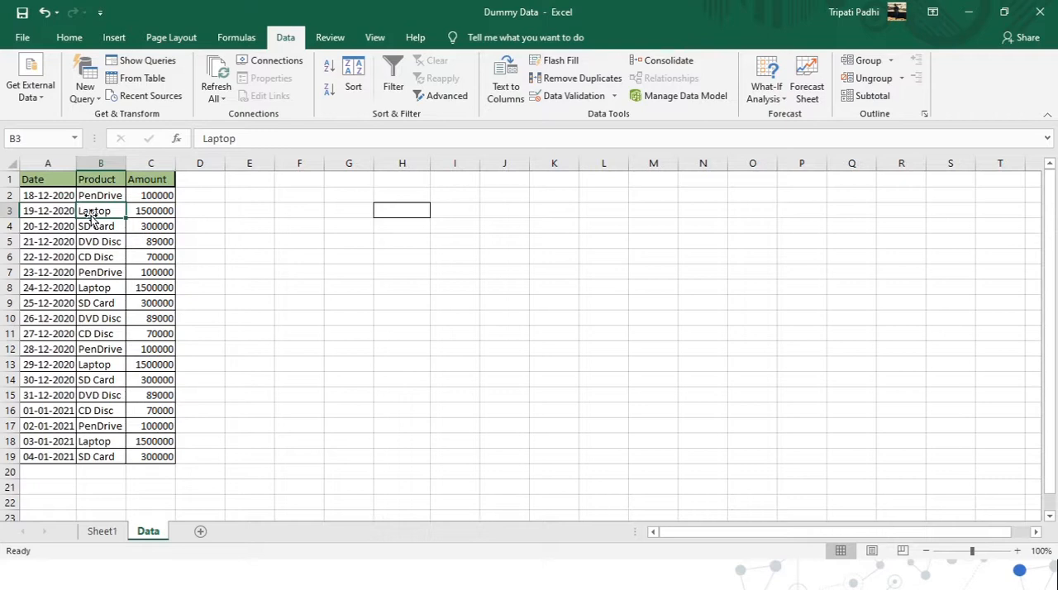
pyautogui.moveTo(54, 195); pyautogui.dragTo(49, 455)
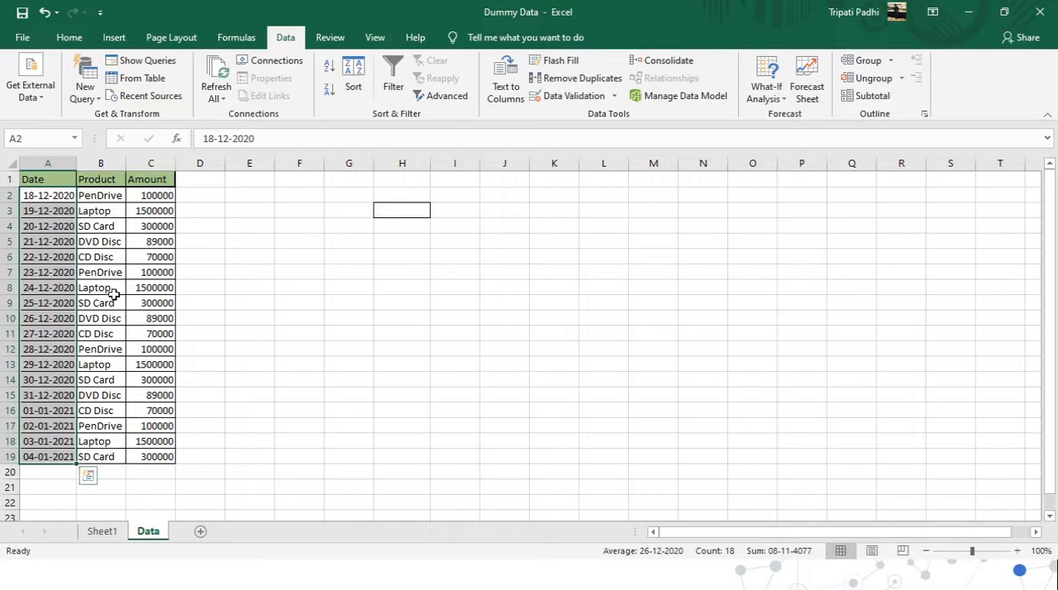
pyautogui.click(150, 198)
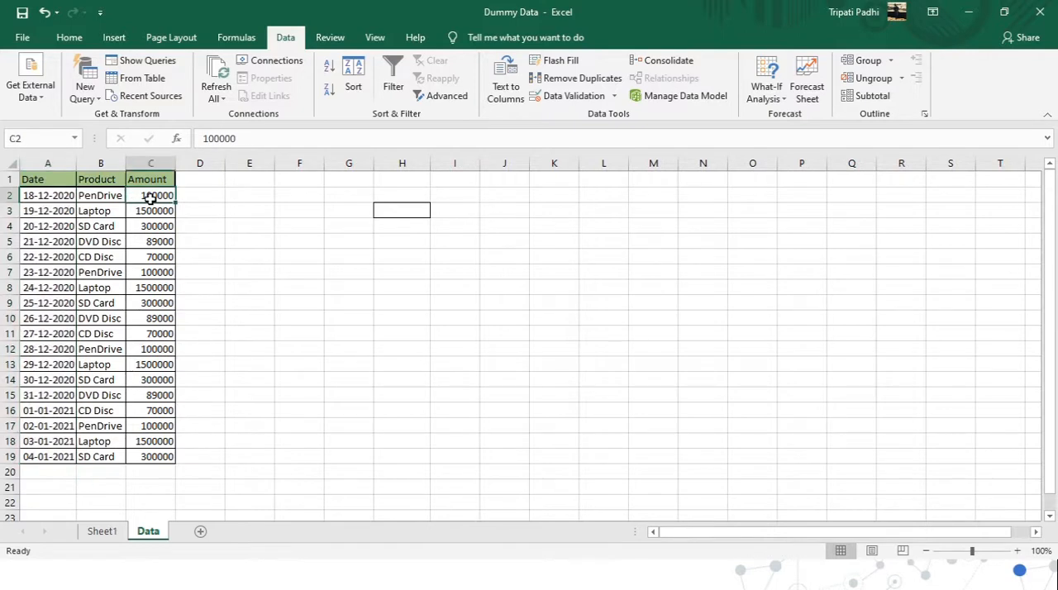
pyautogui.click(46, 196)
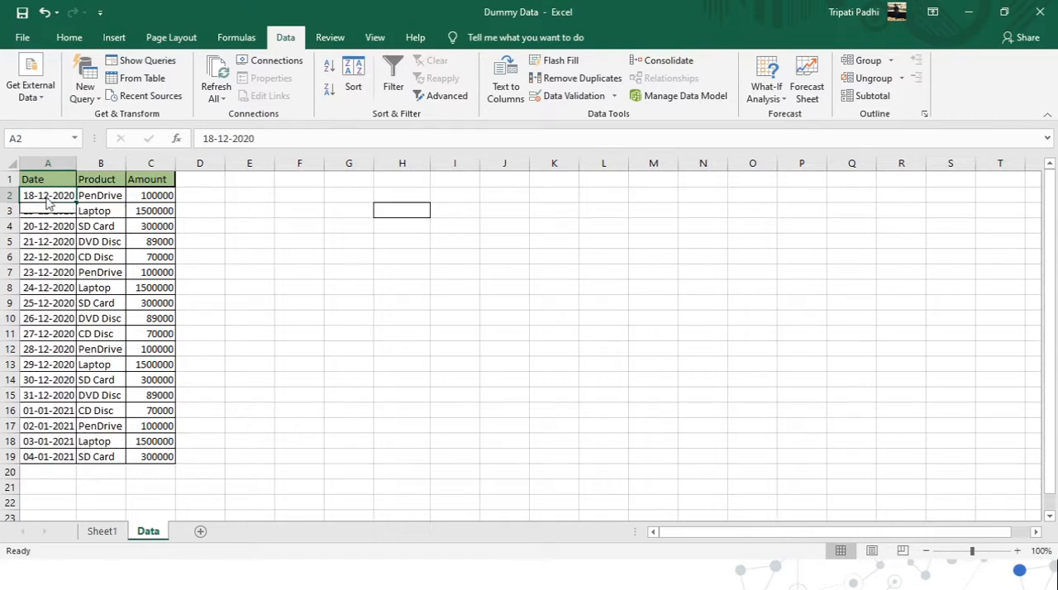
# Choose 20-12-2020 from the date drop-down list in cell H3.
pyautogui.click(396, 206)
pyautogui.click(436, 211)
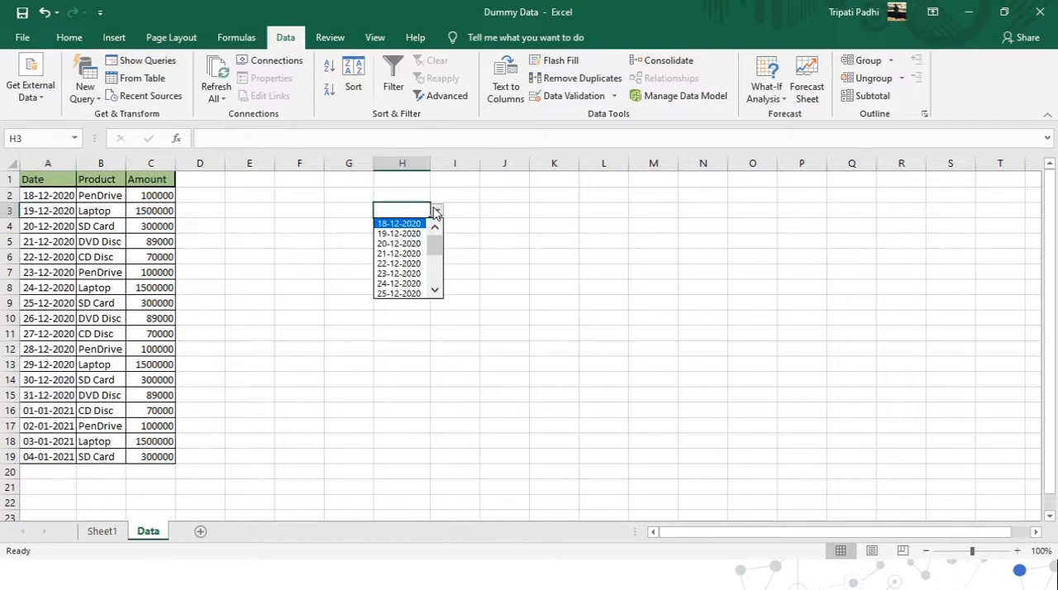
pyautogui.click(405, 244)
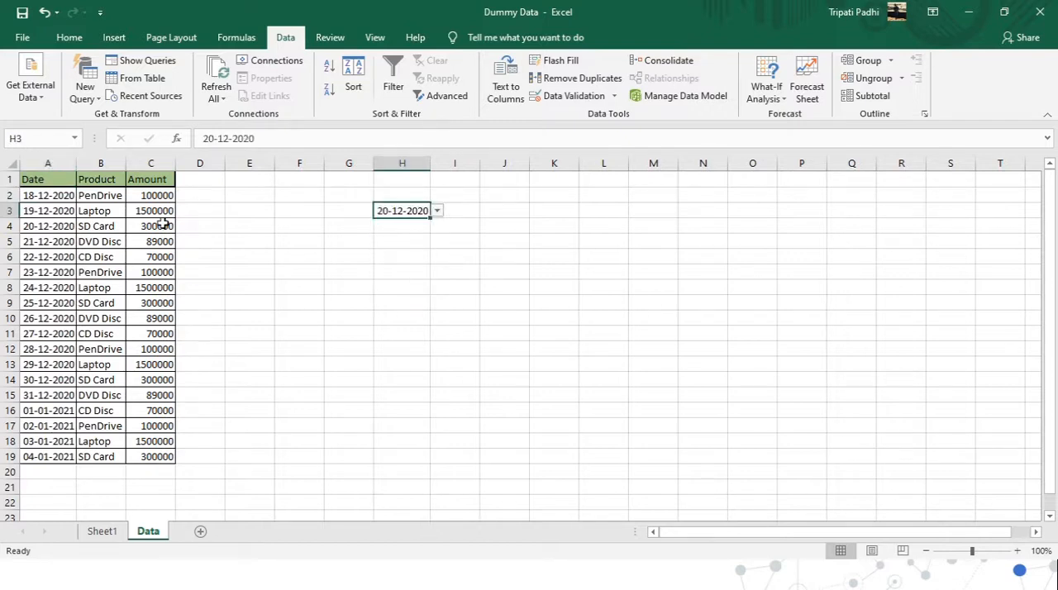
# Delete the dates in A2:A19 and check the drop-down list in cell H3.
pyautogui.click(54, 195)
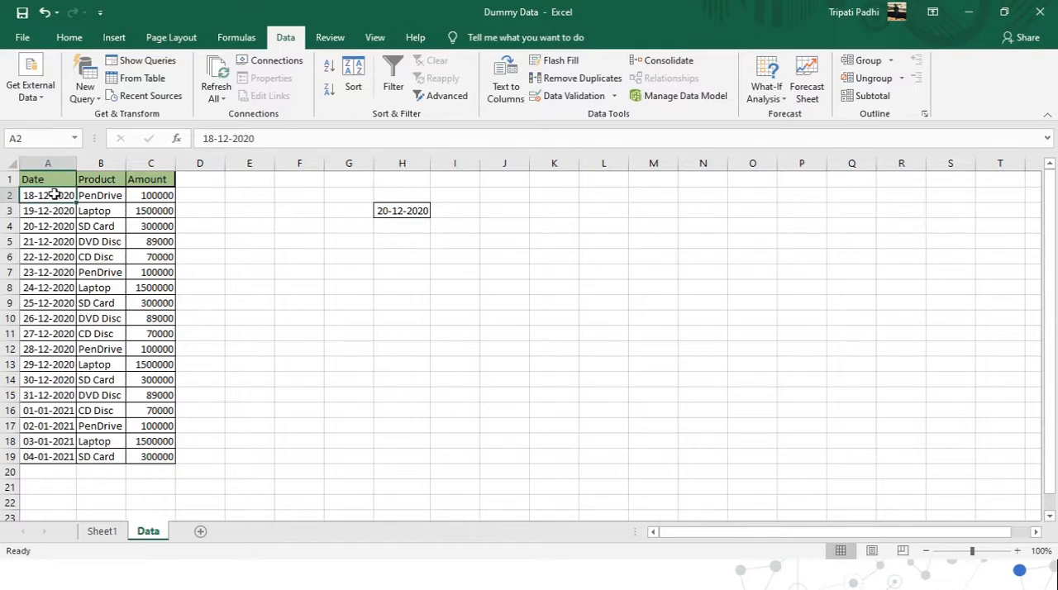
pyautogui.moveTo(54, 195); pyautogui.dragTo(60, 460)
pyautogui.hotkey('ctrl', 'c')
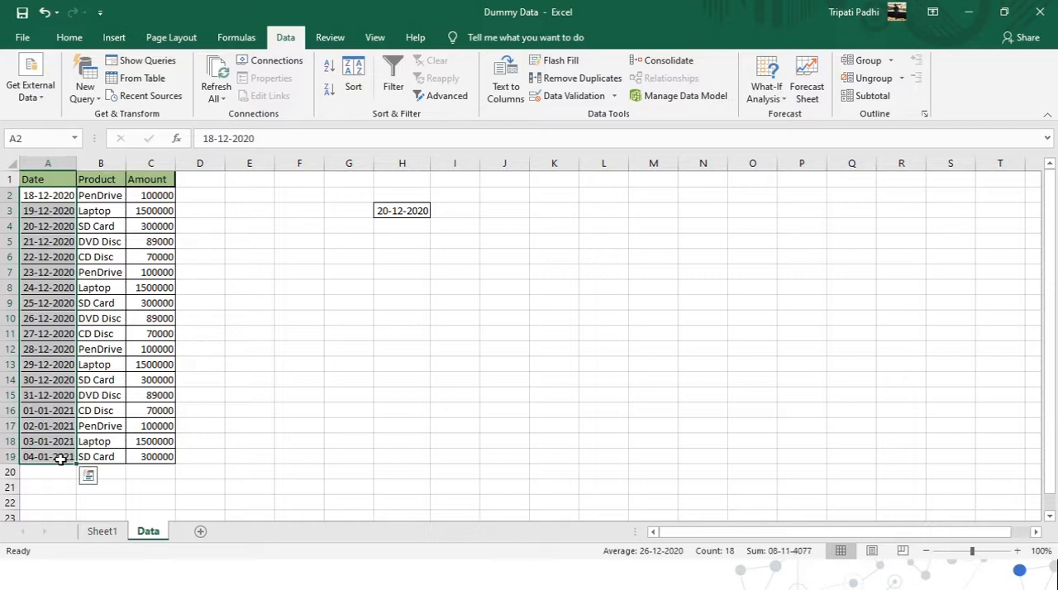
pyautogui.press('Delete')
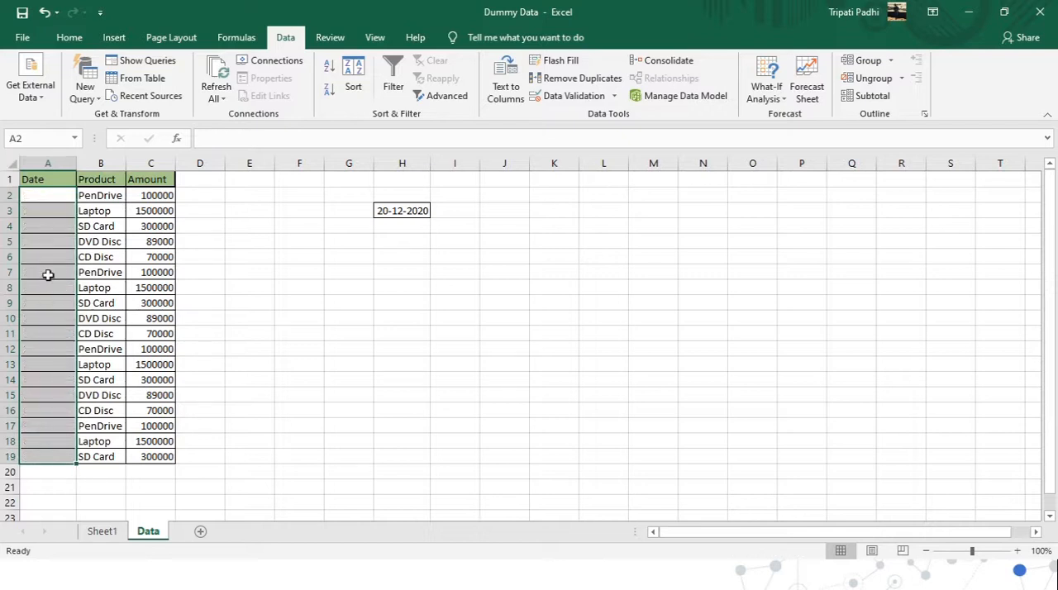
pyautogui.click(47, 201)
pyautogui.click(419, 208)
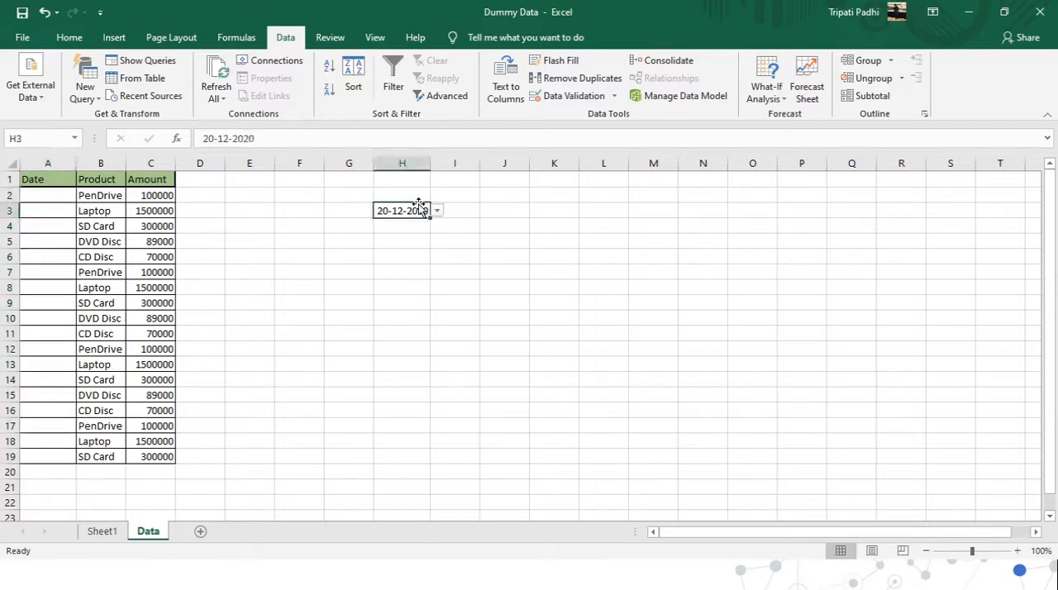
pyautogui.click(436, 211)
pyautogui.click(187, 230)
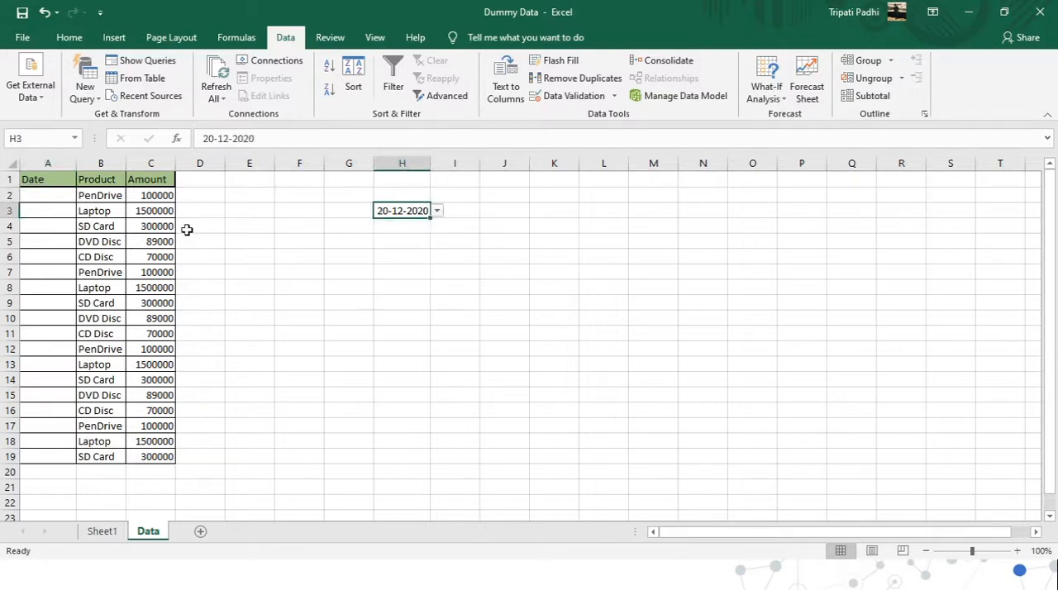
# Restore the deleted dates in A2:A19.
pyautogui.click(33, 200)
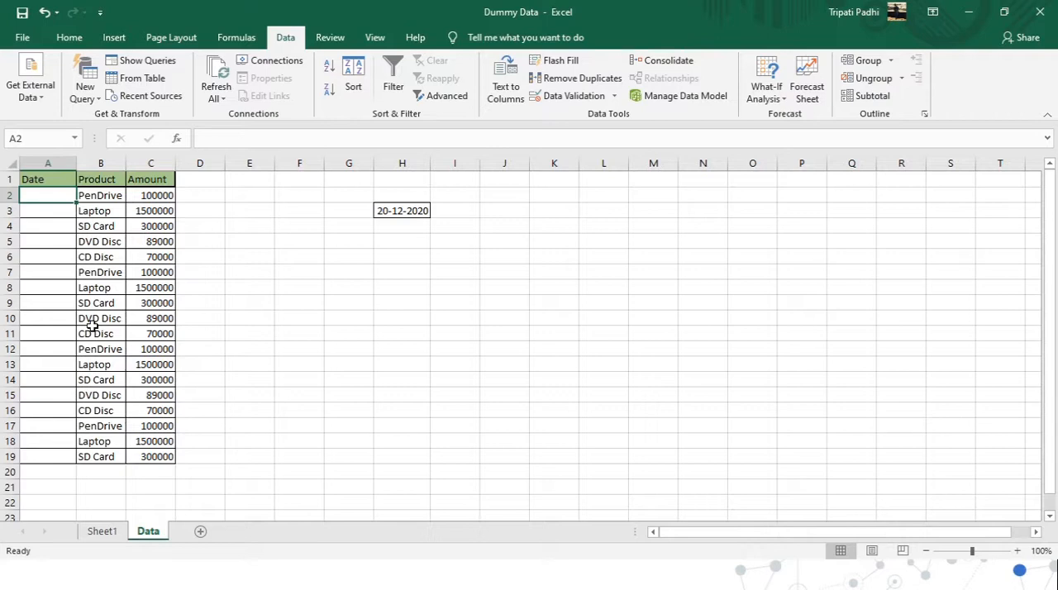
pyautogui.hotkey('ctrl', 'v')
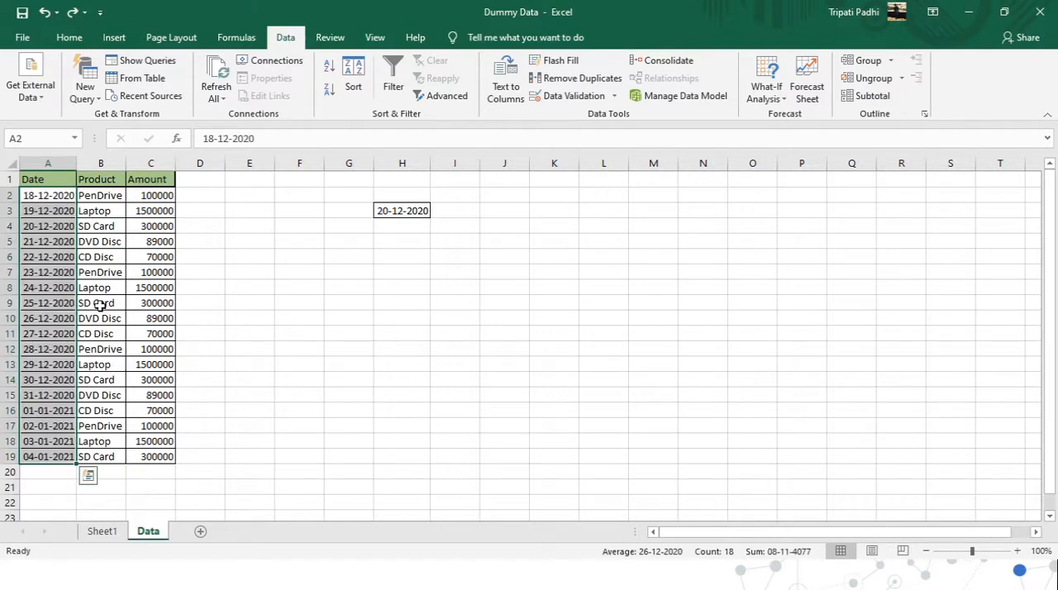
pyautogui.click(100, 289)
# Compare the dates in A2:A19 of the Data sheet with the date list on Sheet1.
pyautogui.moveTo(51, 195); pyautogui.dragTo(52, 453)
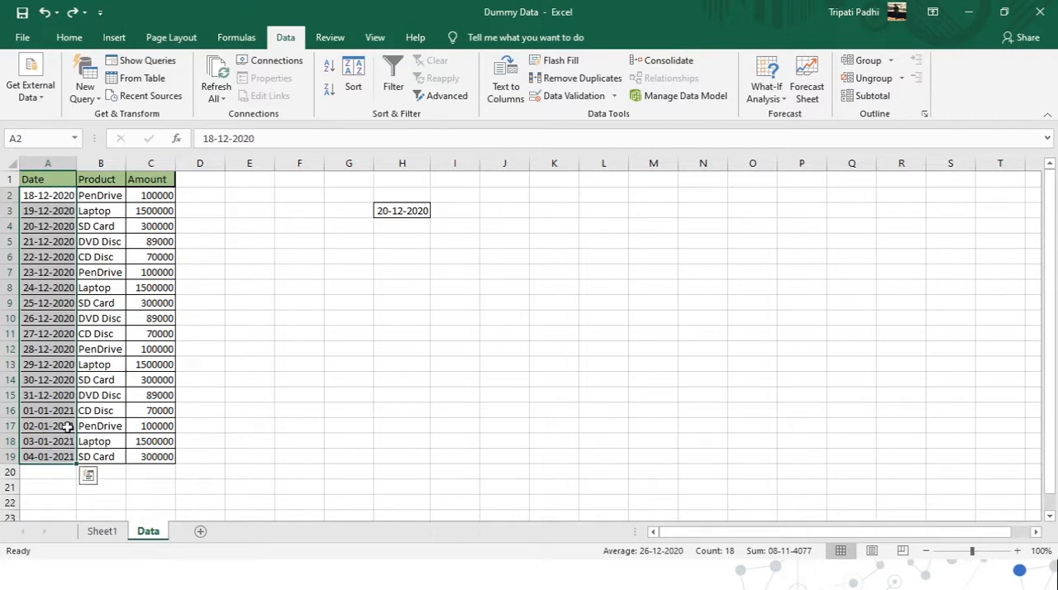
pyautogui.click(104, 532)
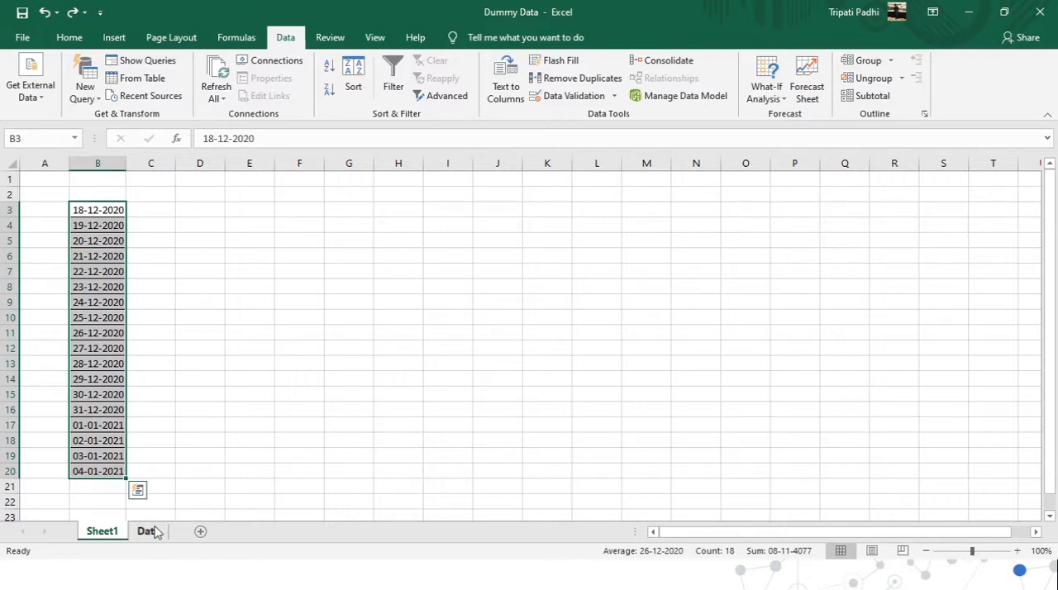
pyautogui.click(149, 532)
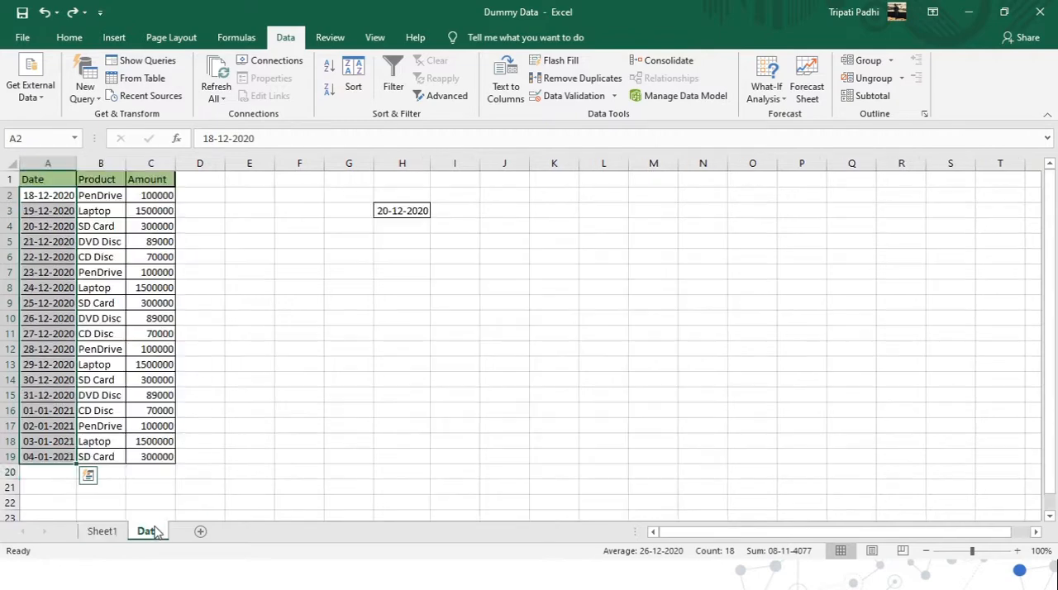
pyautogui.click(50, 198)
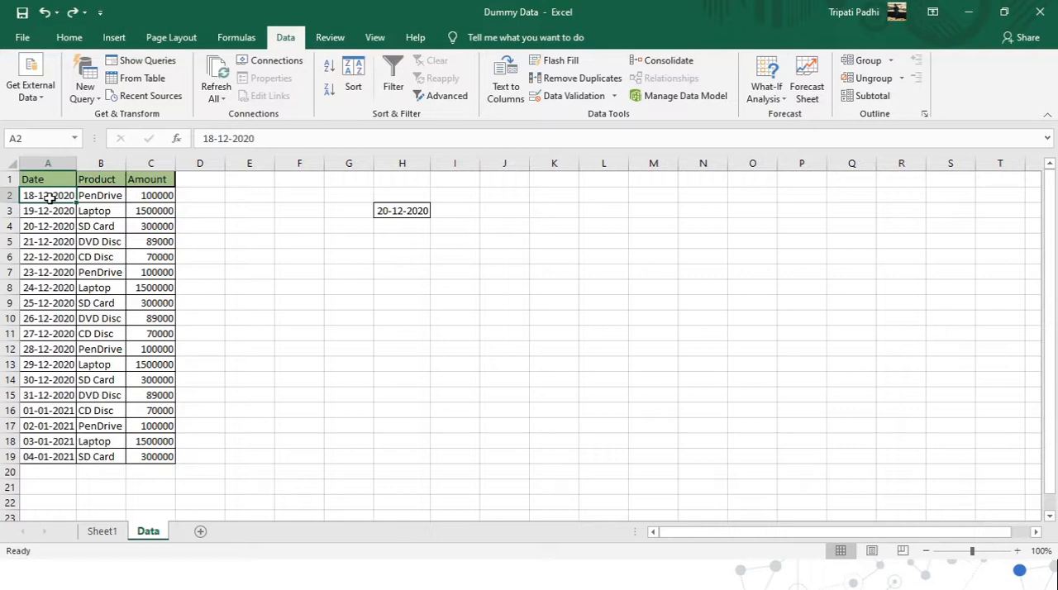
pyautogui.click(102, 532)
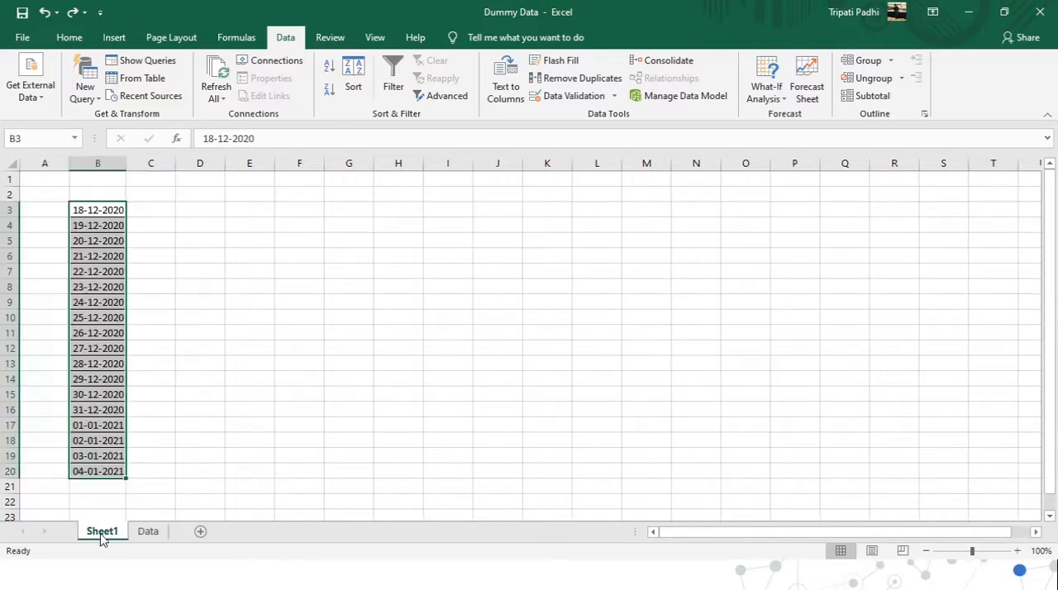
pyautogui.click(148, 531)
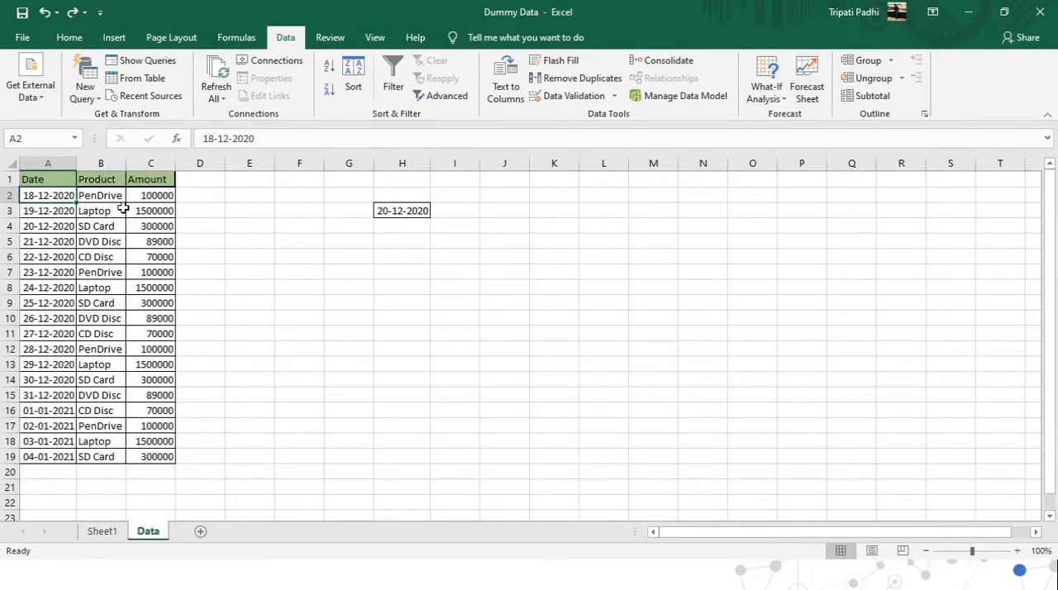
# Delete the dates in A2:A19 of the Data sheet, leaving cell A2 selected.
pyautogui.hotkey('ctrl', 'shift', 'Down')
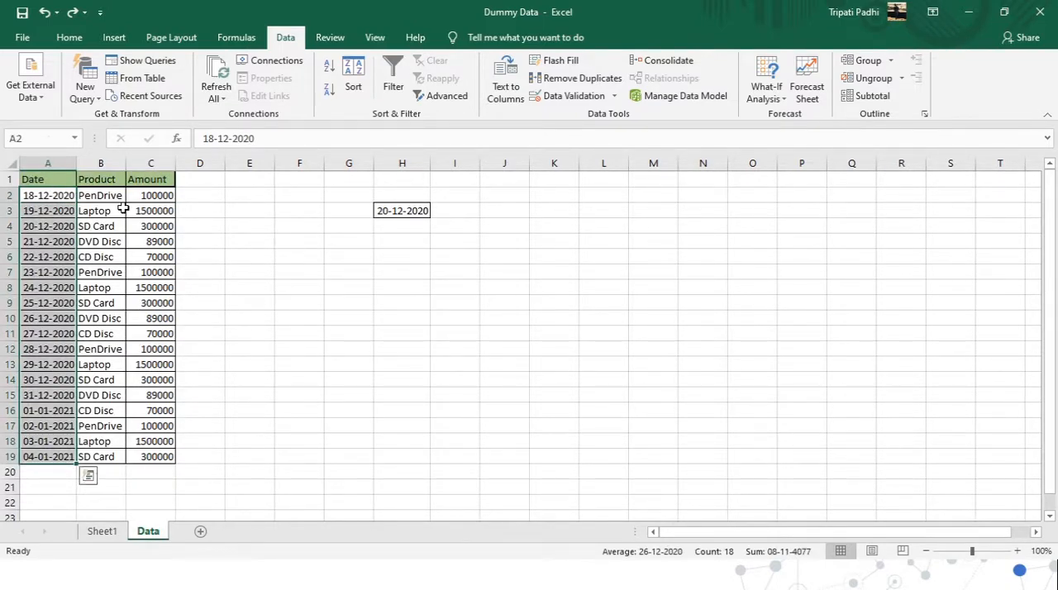
pyautogui.press('Delete')
pyautogui.click(61, 194)
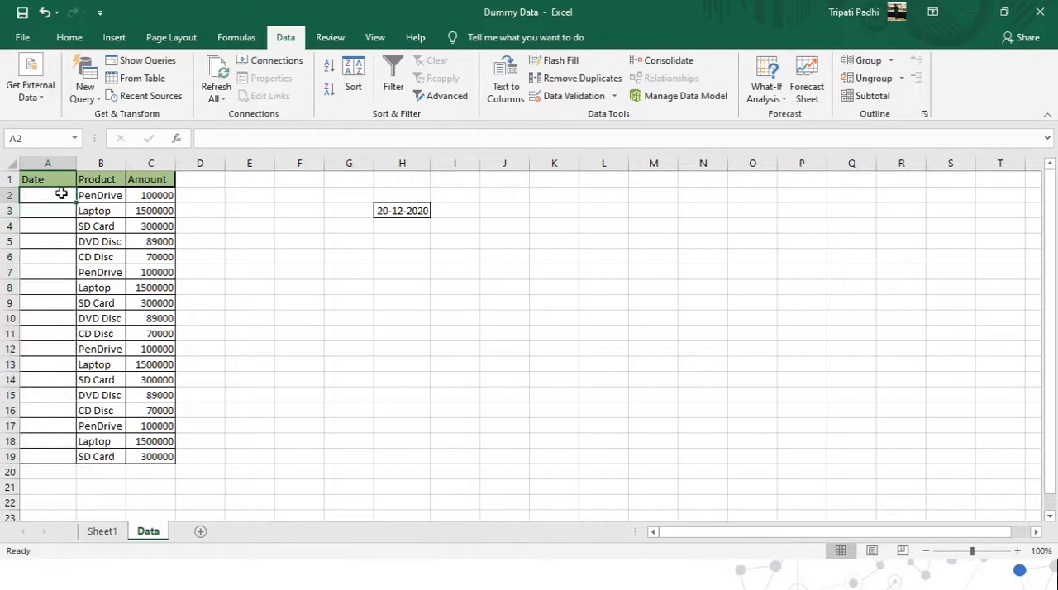
pyautogui.hotkey('alt', 'Down')
pyautogui.press('Escape')
# Check the date list in B3:B20 on Sheet1 against the Date column of the Data sheet.
pyautogui.click(105, 532)
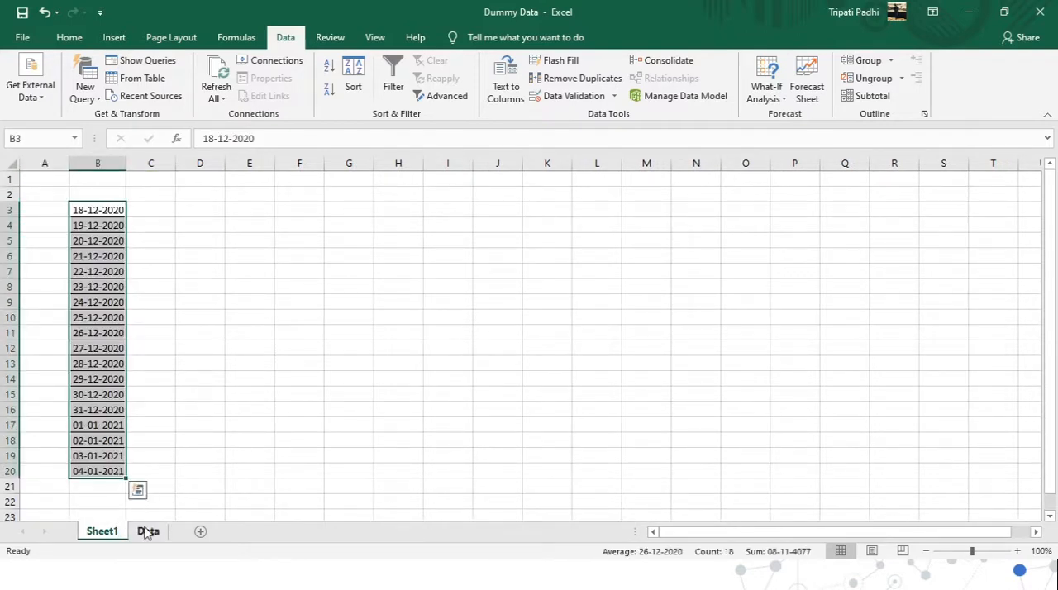
pyautogui.click(146, 532)
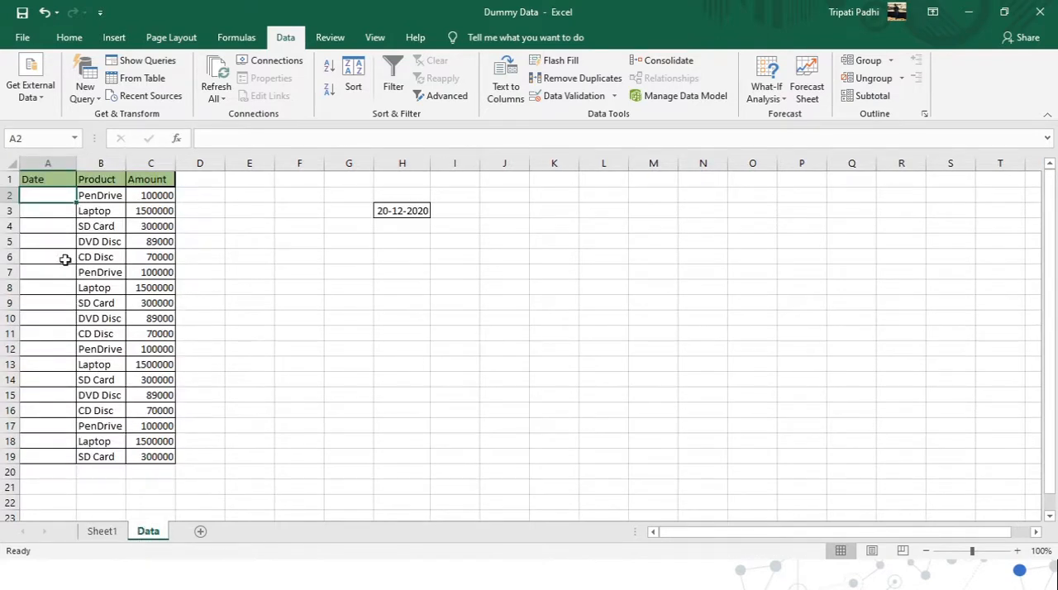
pyautogui.click(108, 531)
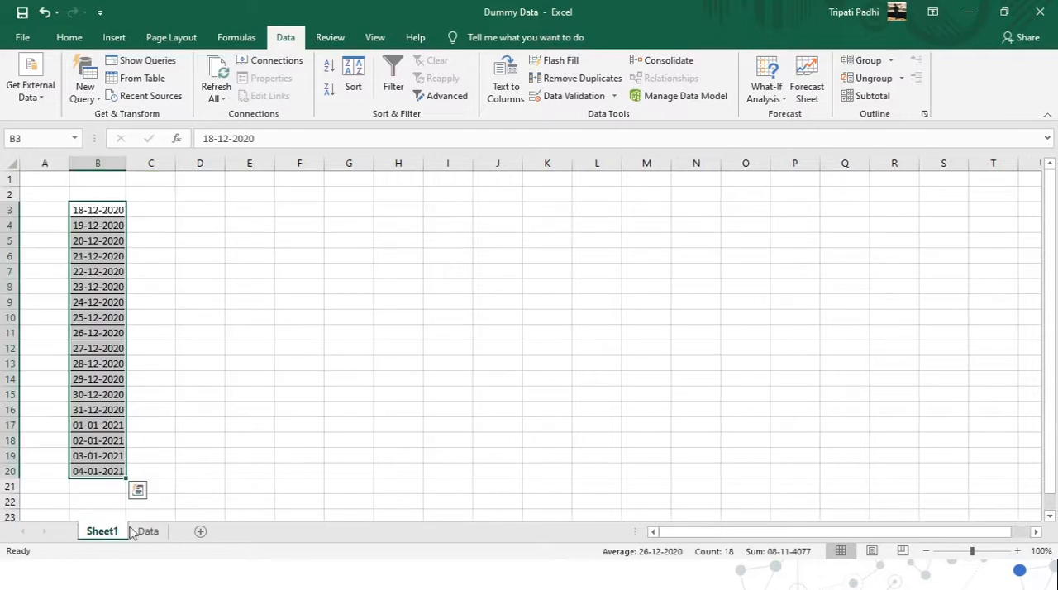
# Compare the date list in B3:B20 on Sheet1 with the empty Date column of the Data sheet.
pyautogui.click(144, 532)
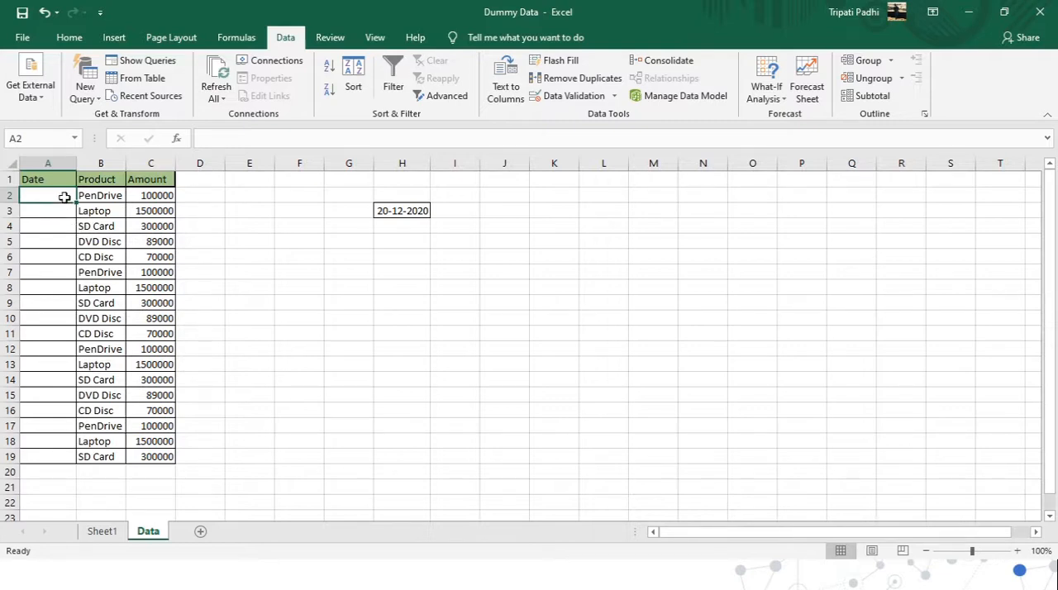
pyautogui.click(107, 533)
pyautogui.click(148, 533)
pyautogui.click(841, 294)
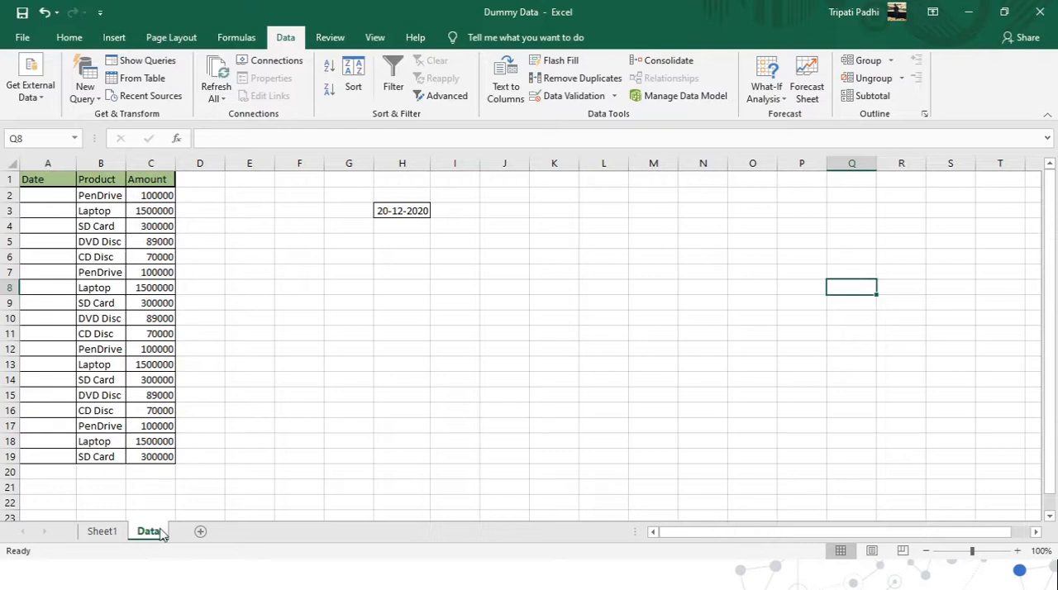
pyautogui.click(124, 536)
pyautogui.click(145, 534)
pyautogui.click(106, 537)
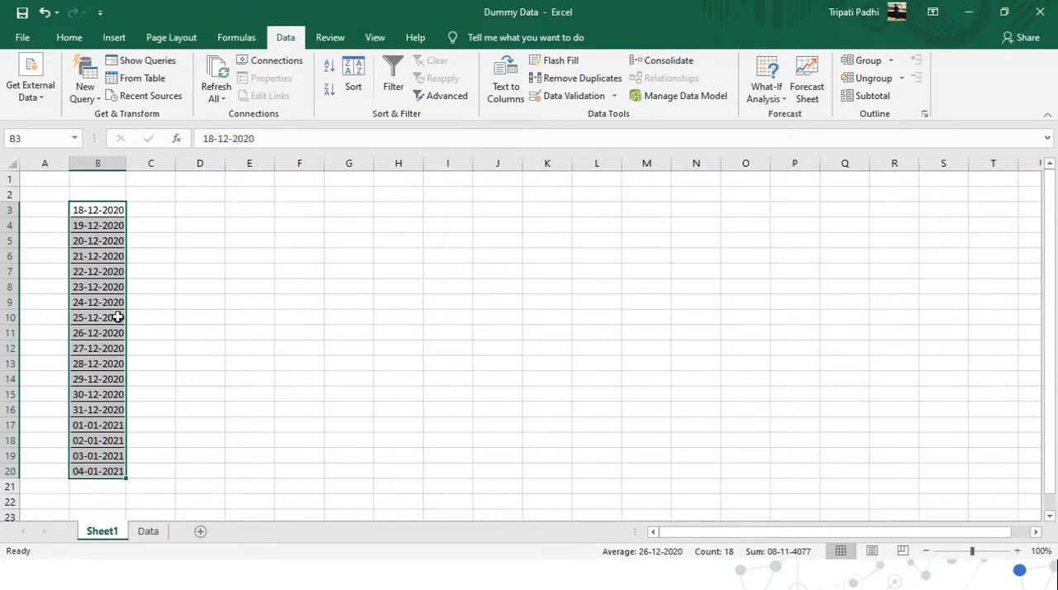
pyautogui.click(148, 532)
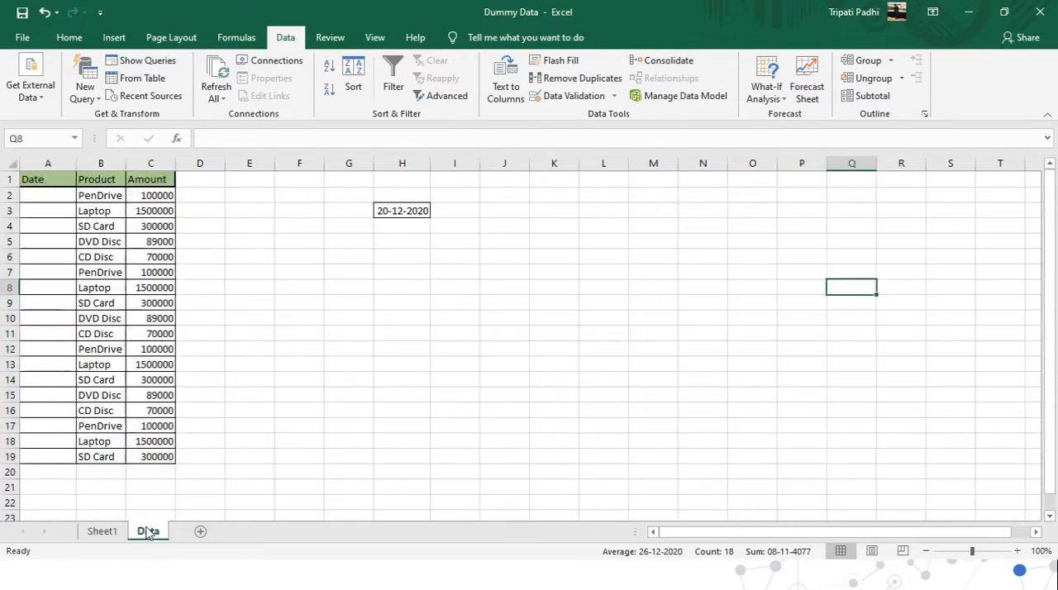
# Start a data validation rule of type List for cell A2 of the Data sheet, ready for its source.
pyautogui.click(67, 196)
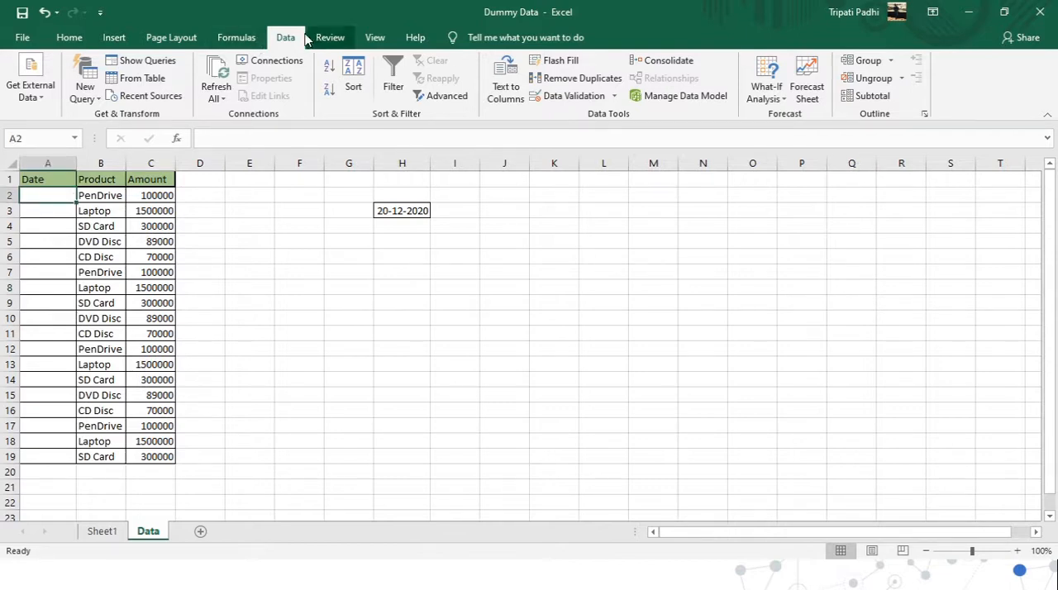
pyautogui.click(597, 101)
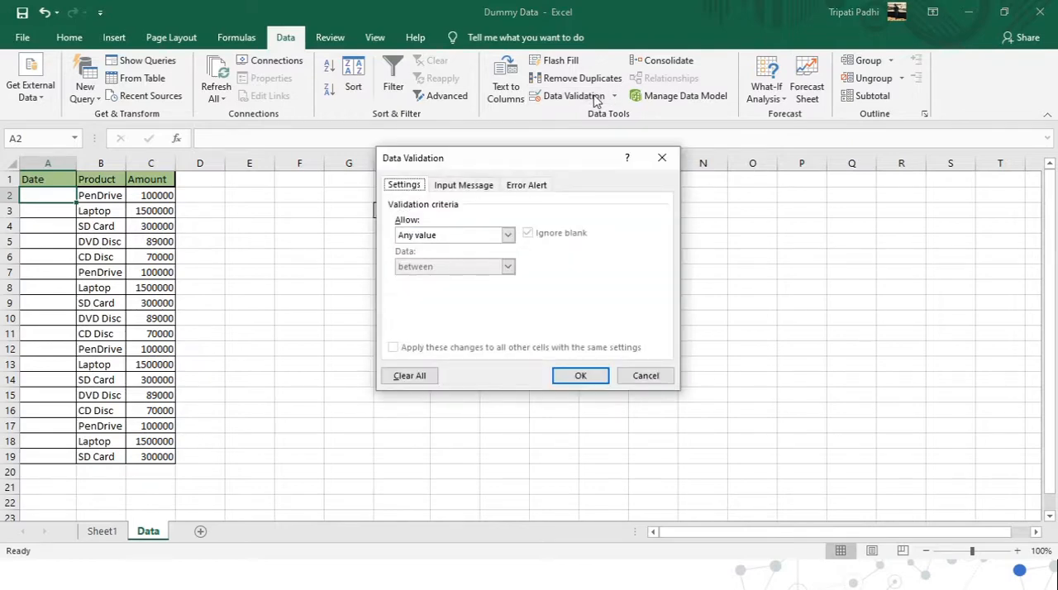
pyautogui.click(507, 238)
pyautogui.click(418, 279)
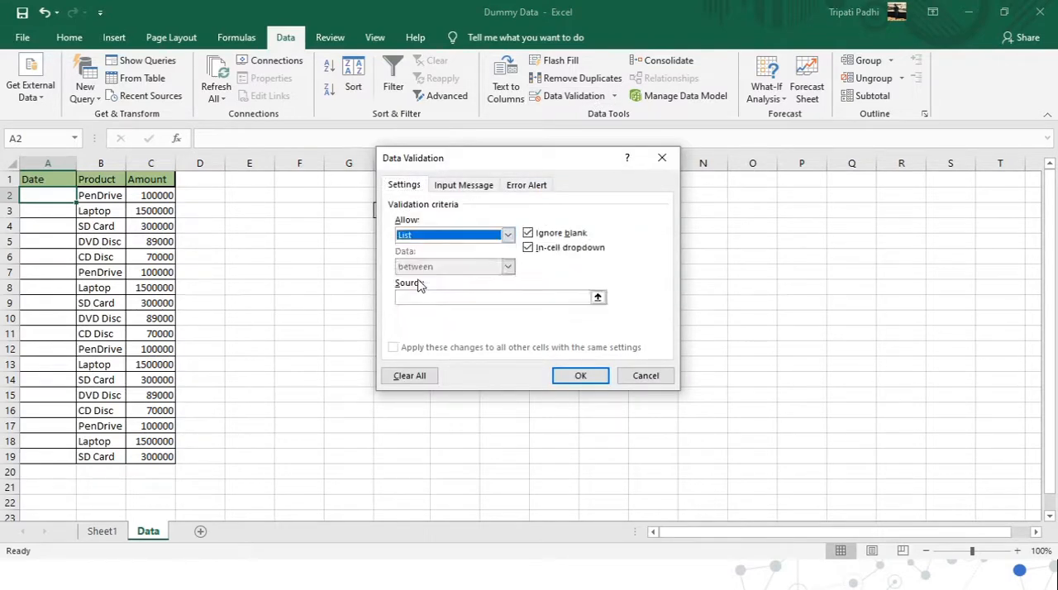
pyautogui.click(425, 297)
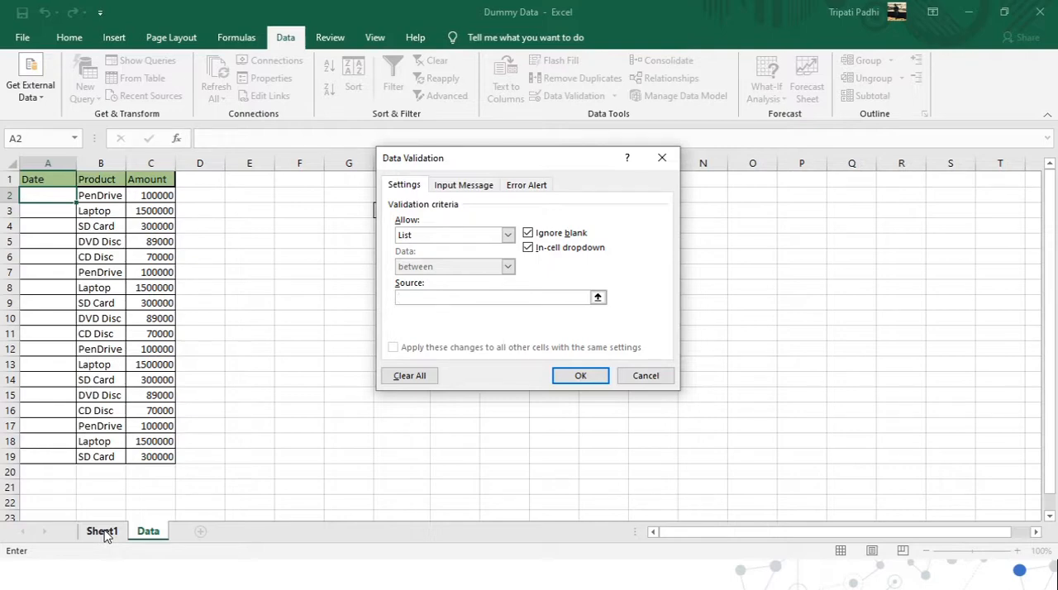
# Try the range =$Q$2:$Q$18 of the Data sheet as the list source and clear it again.
pyautogui.write('=')
pyautogui.moveTo(863, 198); pyautogui.dragTo(859, 441)
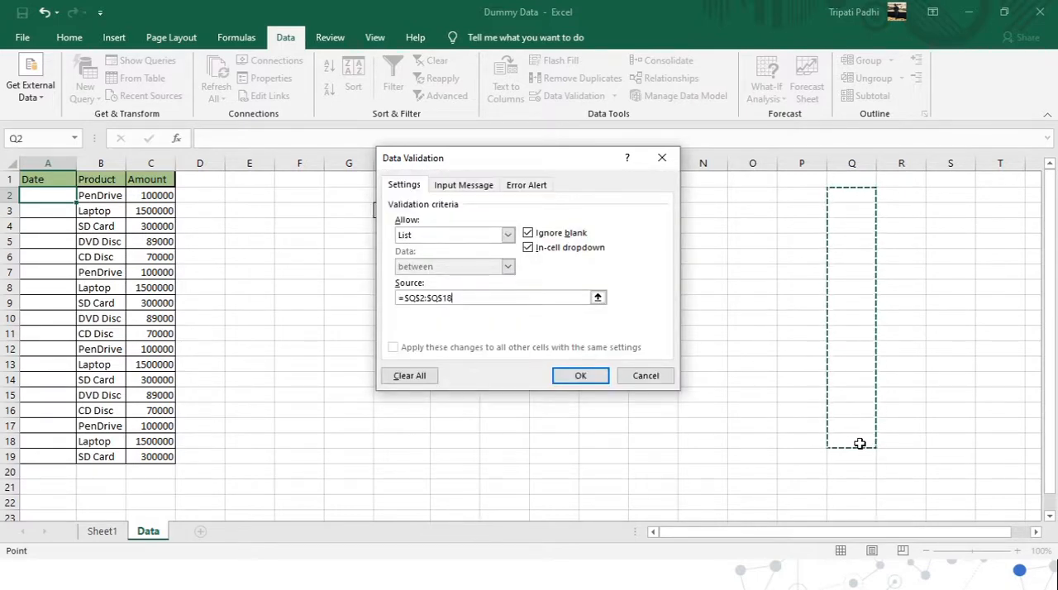
pyautogui.moveTo(508, 298); pyautogui.dragTo(389, 300)
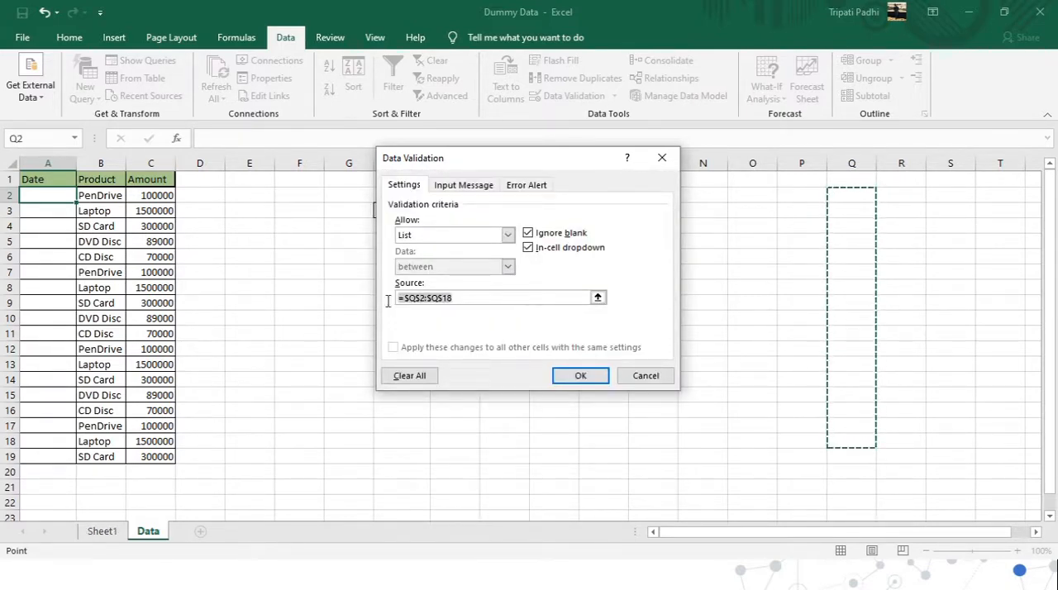
pyautogui.press('Delete')
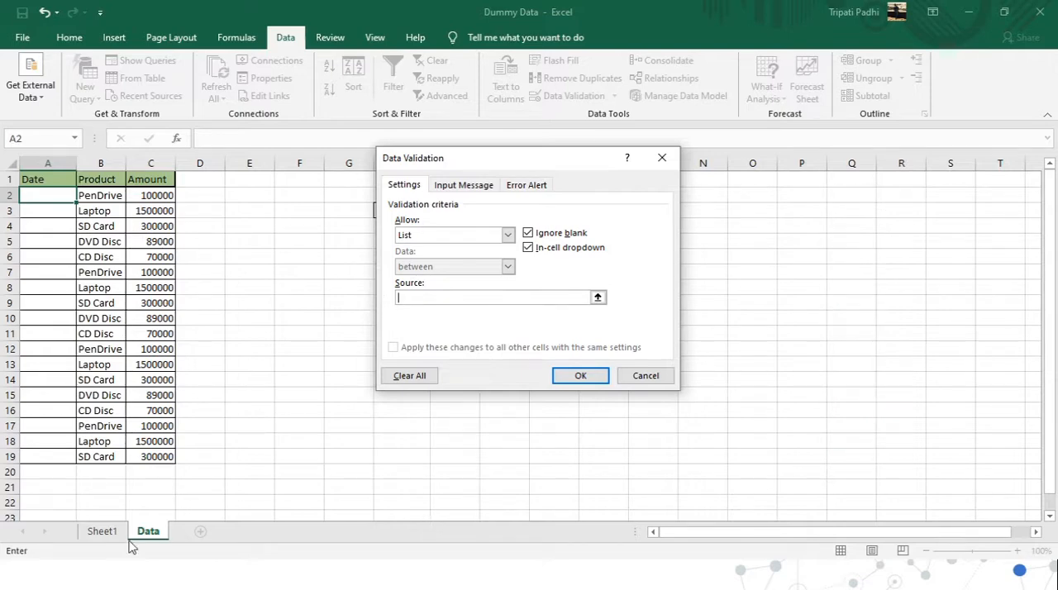
# Set the list source to =Sheet1!$B$3:$B$20 and apply the validation rule to A2.
pyautogui.click(103, 533)
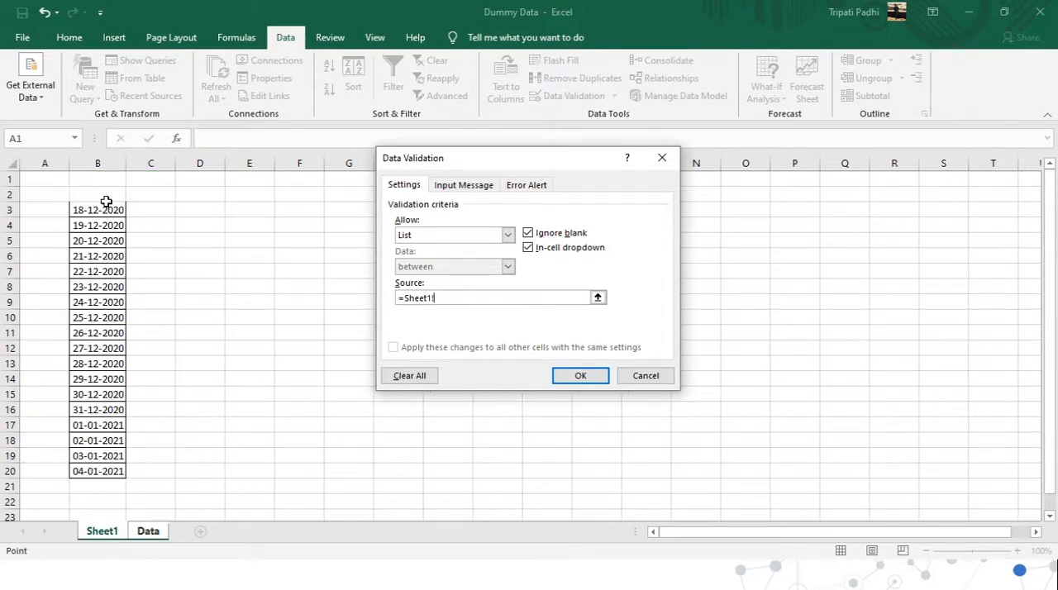
pyautogui.moveTo(103, 208); pyautogui.dragTo(99, 471)
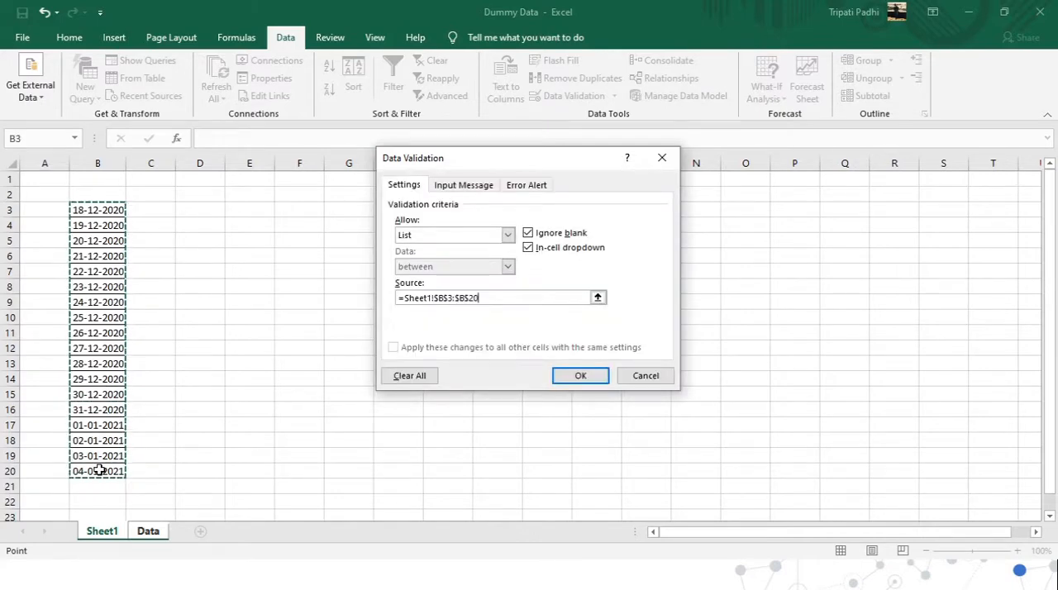
pyautogui.press('Return')
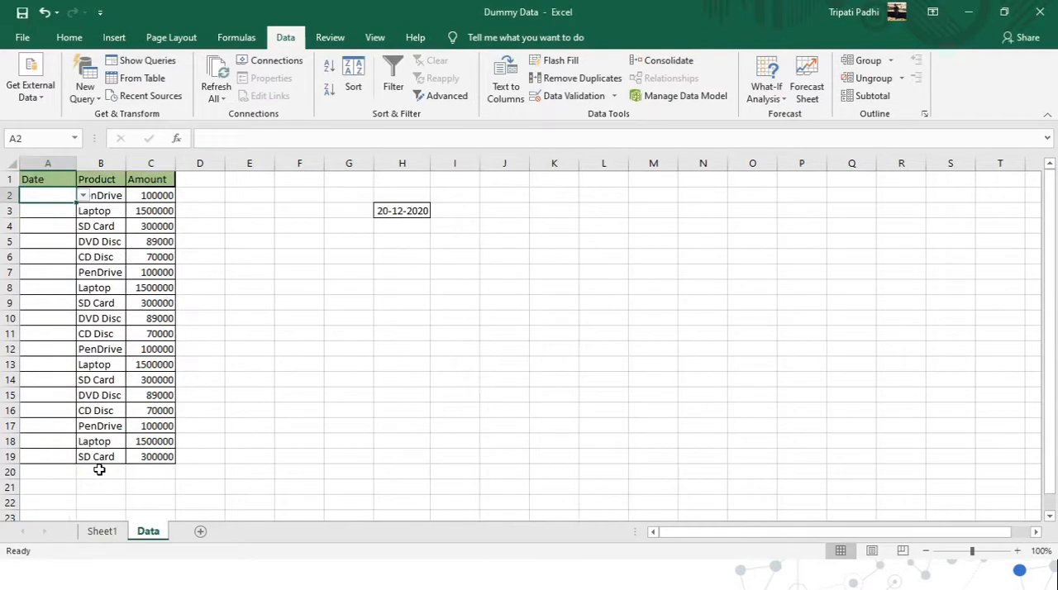
# Look through the drop-down list in A2 and choose 19-12-2020.
pyautogui.click(83, 196)
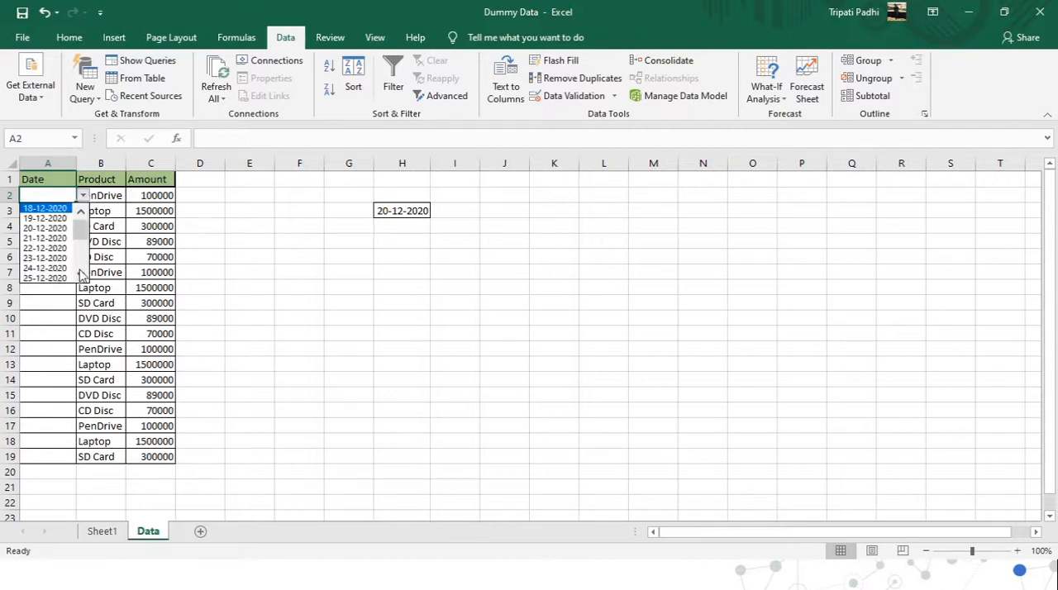
pyautogui.scroll(-3, 80, 279)
pyautogui.click(80, 214)
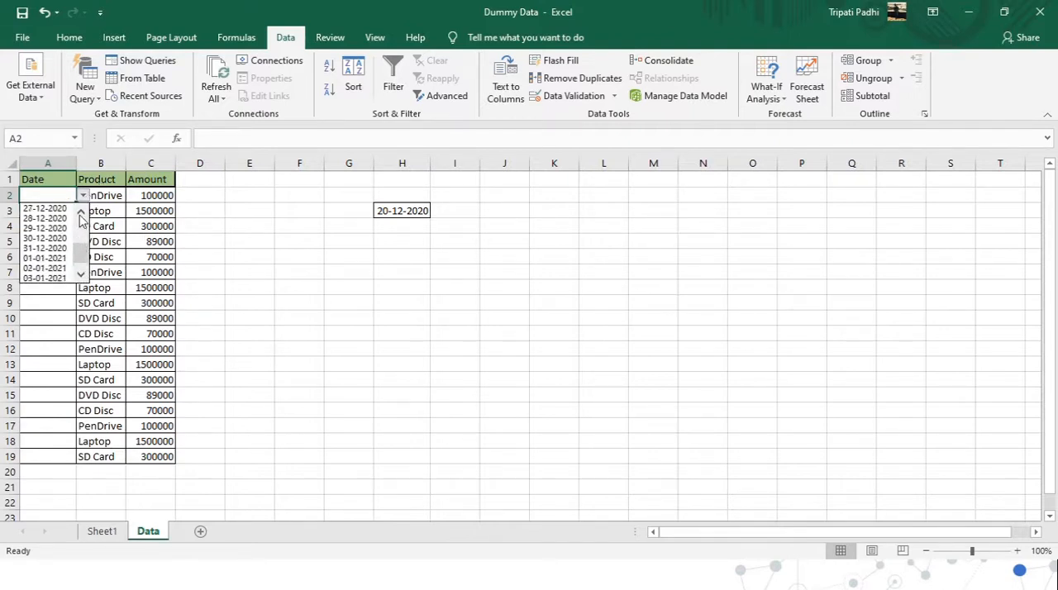
pyautogui.click(48, 217)
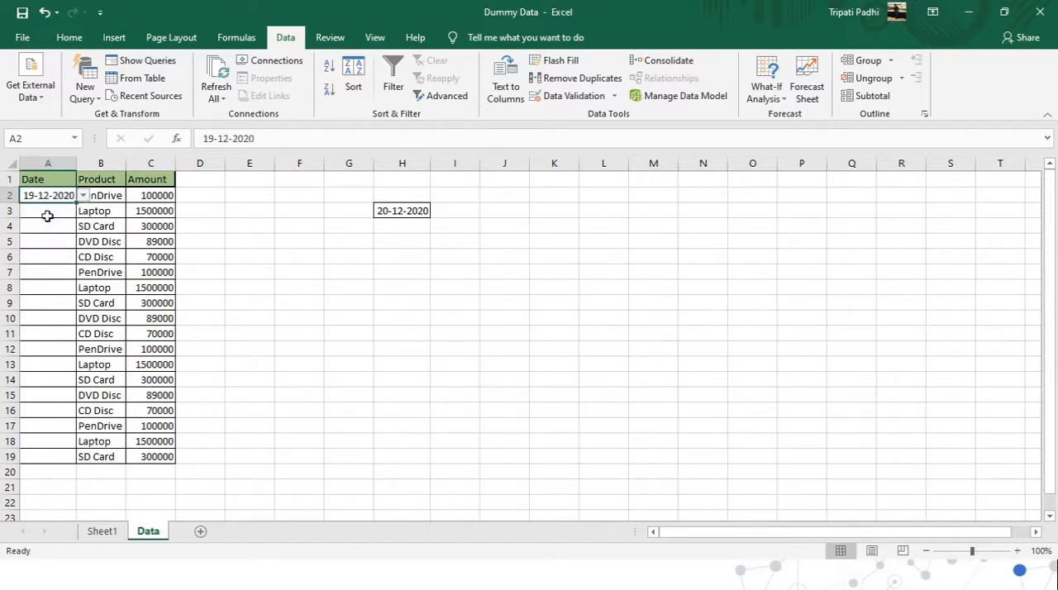
# Clear the date from A2 and check the Date cells just below it for a drop-down.
pyautogui.hotkey('shift', 'Down')
pyautogui.hotkey('shift', 'Down')
pyautogui.hotkey('shift', 'Down')
pyautogui.hotkey('shift', 'Down')
pyautogui.hotkey('shift', 'Down')
pyautogui.hotkey('shift', 'Down')
pyautogui.hotkey('shift', 'Down')
pyautogui.hotkey('shift', 'Down')
pyautogui.hotkey('shift', 'Down')
pyautogui.hotkey('shift', 'Down')
pyautogui.hotkey('shift', 'Down')
pyautogui.hotkey('shift', 'Down')
pyautogui.hotkey('shift', 'Down')
pyautogui.hotkey('shift', 'Down')
pyautogui.hotkey('shift', 'Down')
pyautogui.hotkey('shift', 'Down')
pyautogui.hotkey('shift', 'Down')
pyautogui.press('Up')
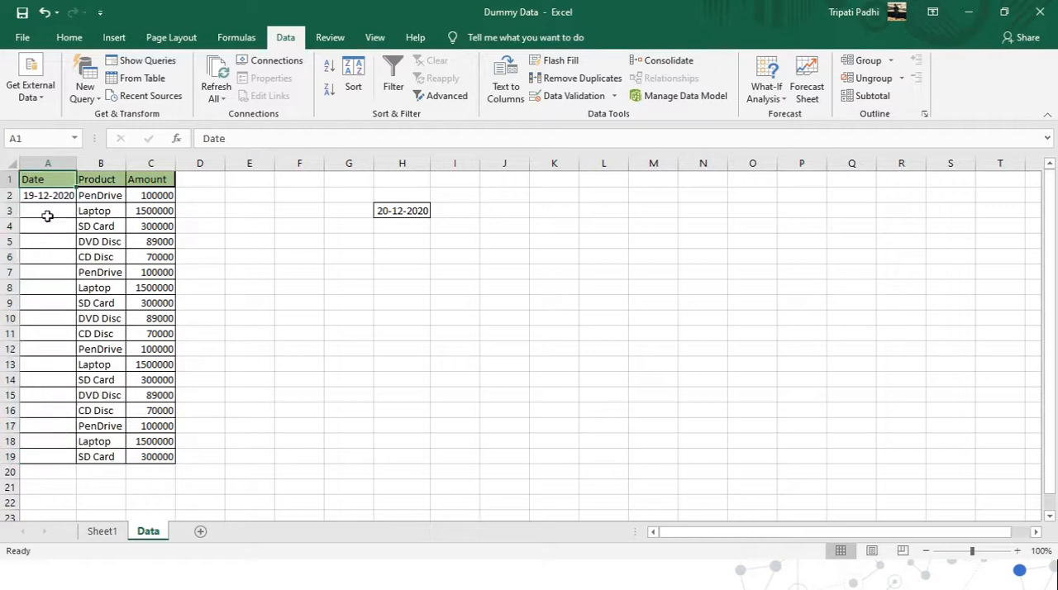
pyautogui.press('Down')
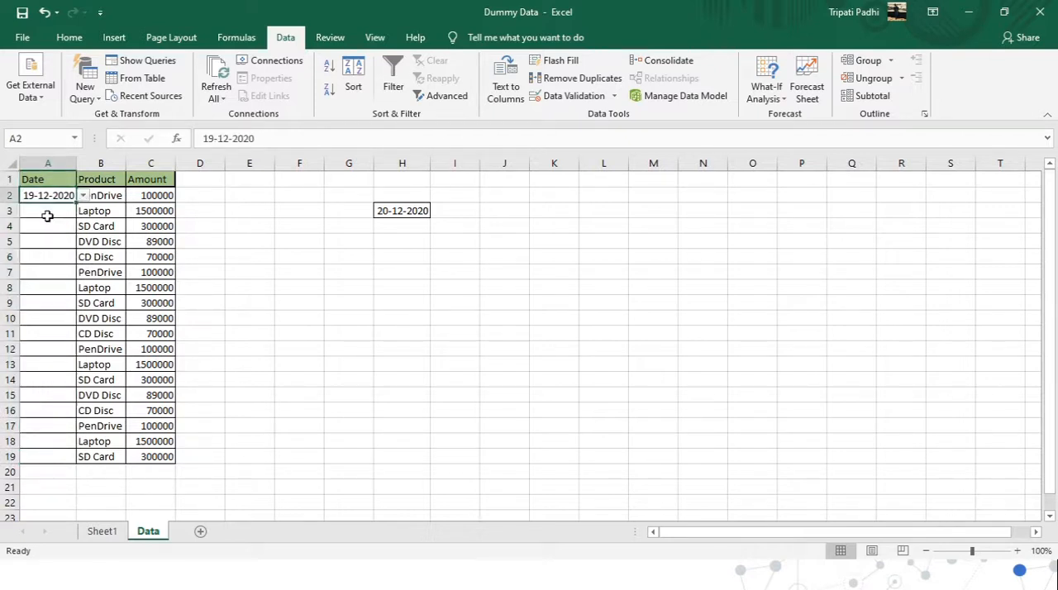
pyautogui.press('Delete')
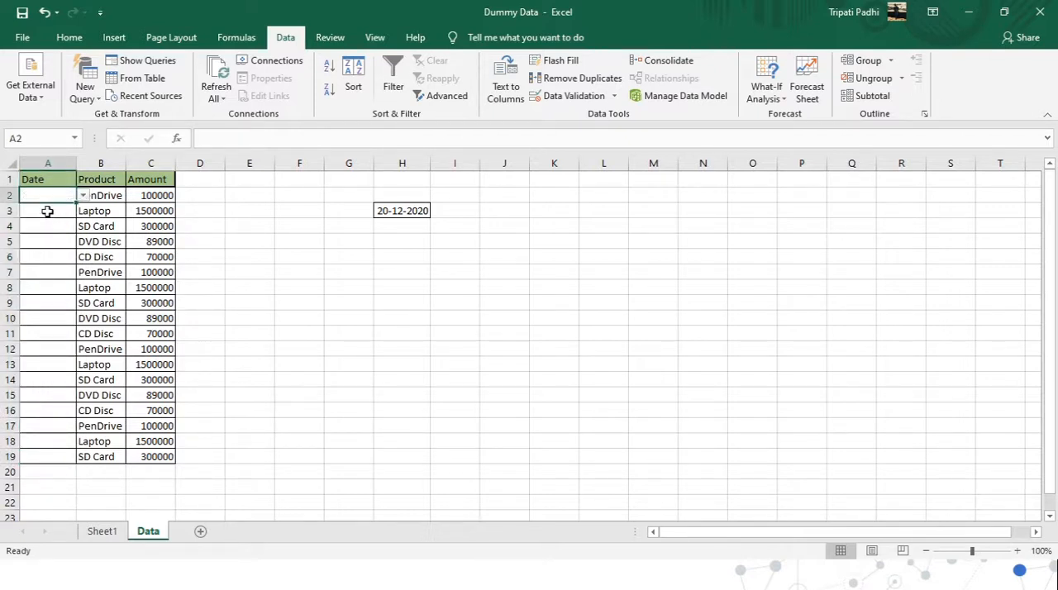
pyautogui.press('Down')
pyautogui.press('Down')
pyautogui.press('Down')
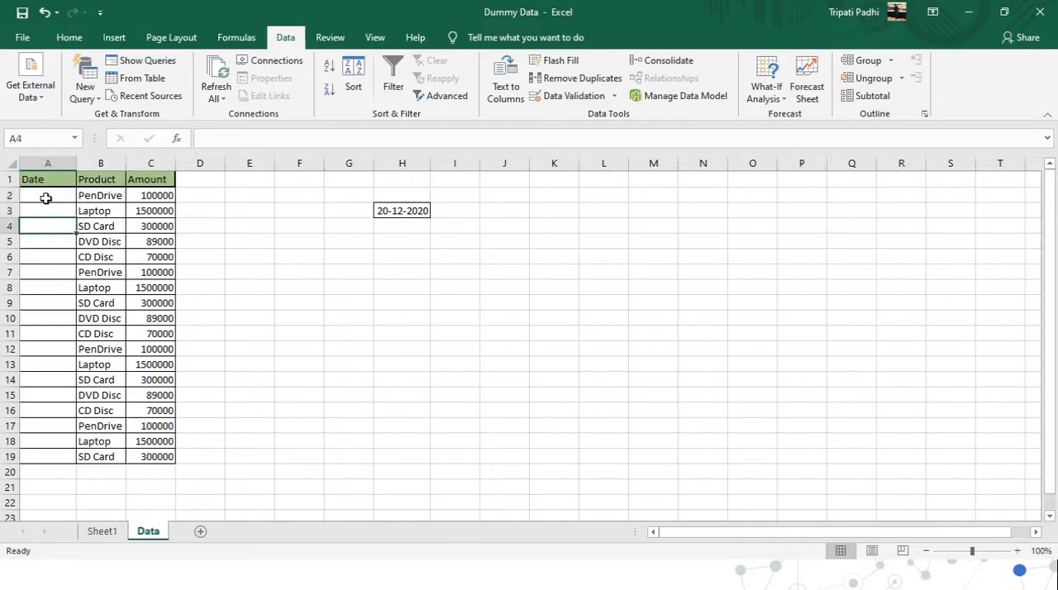
# Copy cell A2 with its drop-down and paste it over the Date cells A2:A19.
pyautogui.click(45, 199)
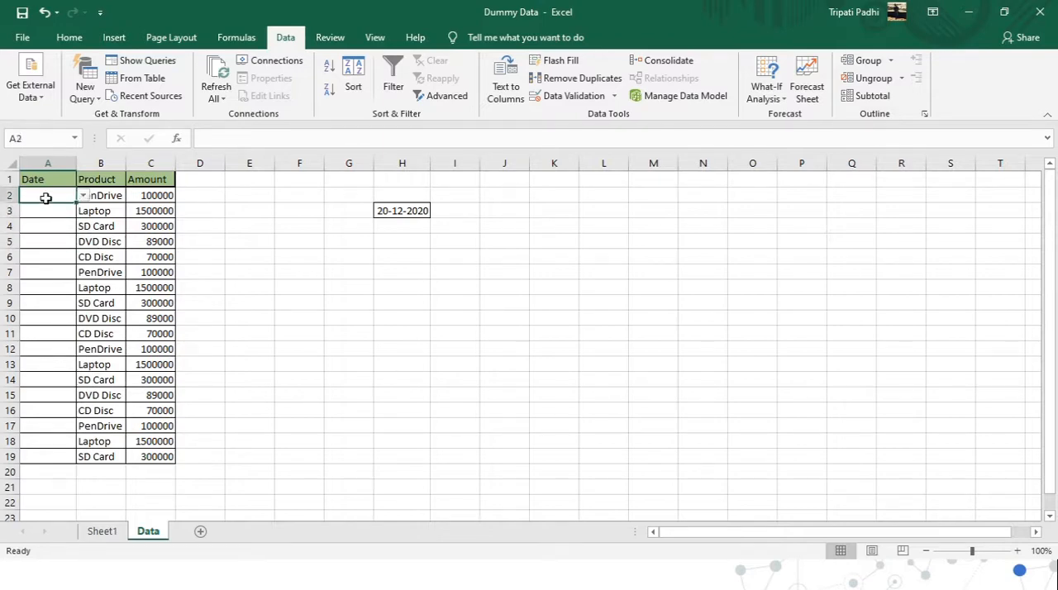
pyautogui.hotkey('ctrl', 'c')
pyautogui.press('Right')
pyautogui.hotkey('ctrl', 'Down')
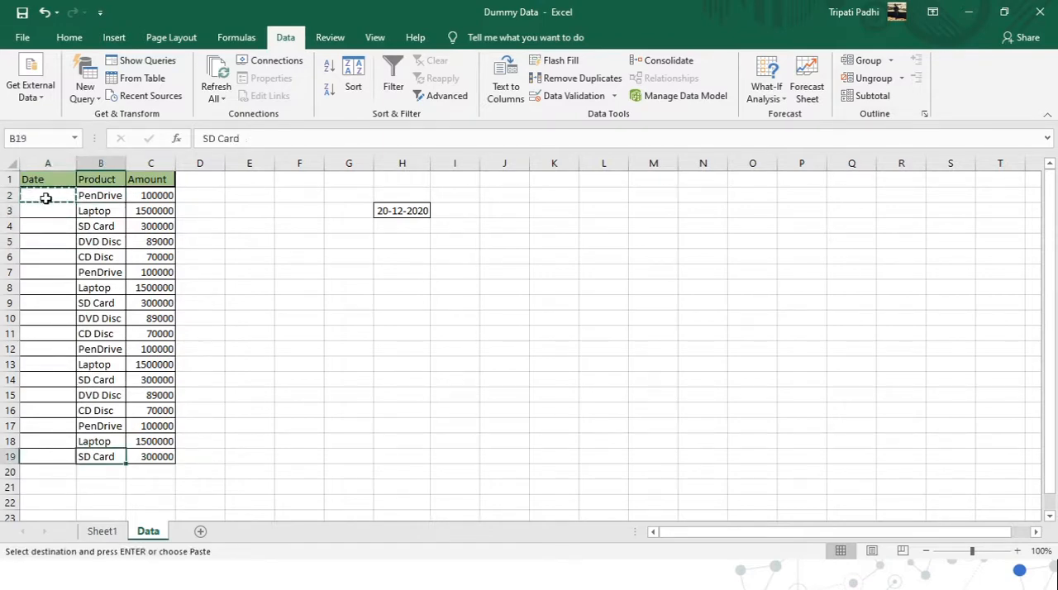
pyautogui.press('Left')
pyautogui.hotkey('ctrl', 'shift', 'Up')
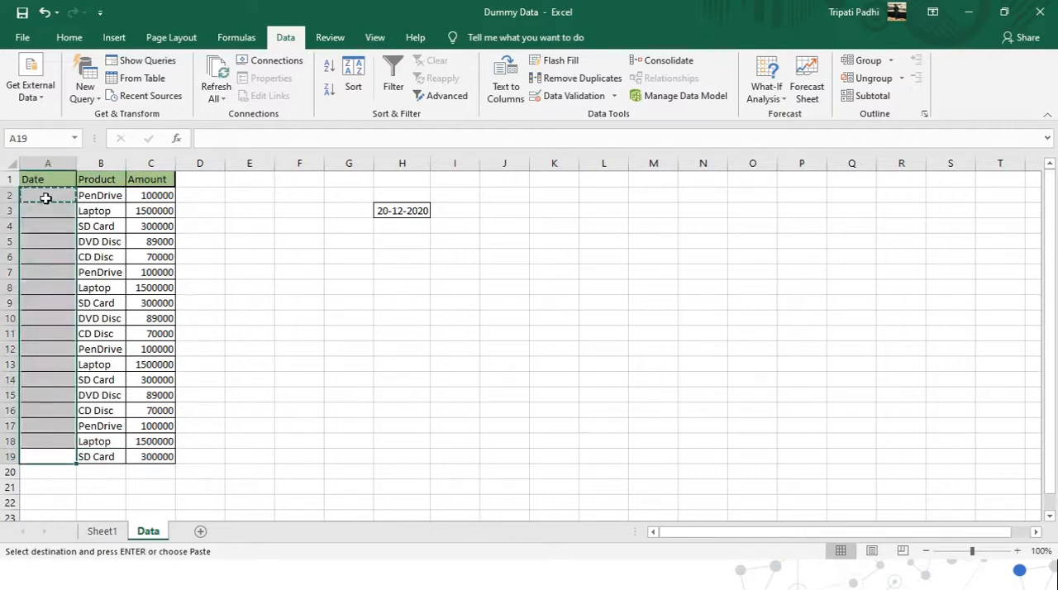
pyautogui.hotkey('ctrl', 'v')
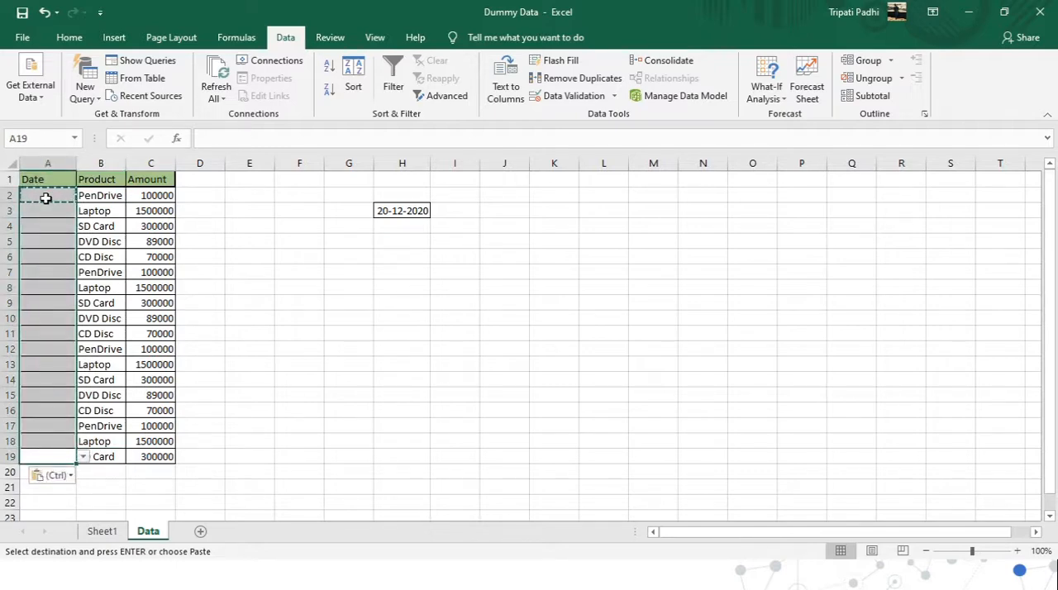
# Check the lower cells of the Date column, upward from A19, for the pasted drop-down.
pyautogui.press('Up')
pyautogui.press('Up')
pyautogui.press('Up')
pyautogui.press('Up')
pyautogui.press('Up')
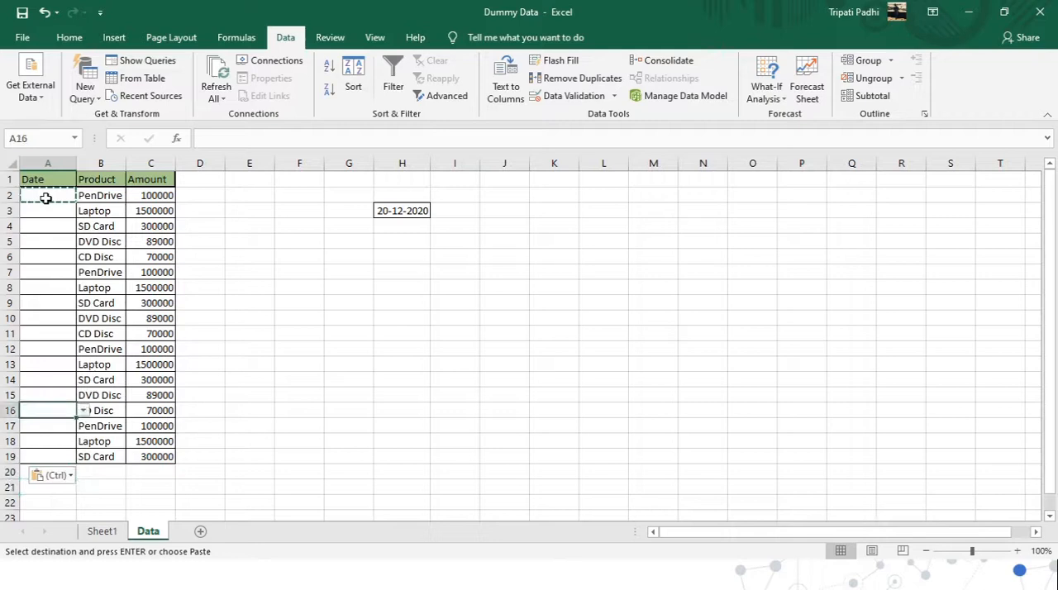
pyautogui.hotkey('alt', 'Down')
pyautogui.press('Down')
pyautogui.press('Down')
pyautogui.press('Down')
pyautogui.press('Down')
pyautogui.press('Down')
pyautogui.press('Escape')
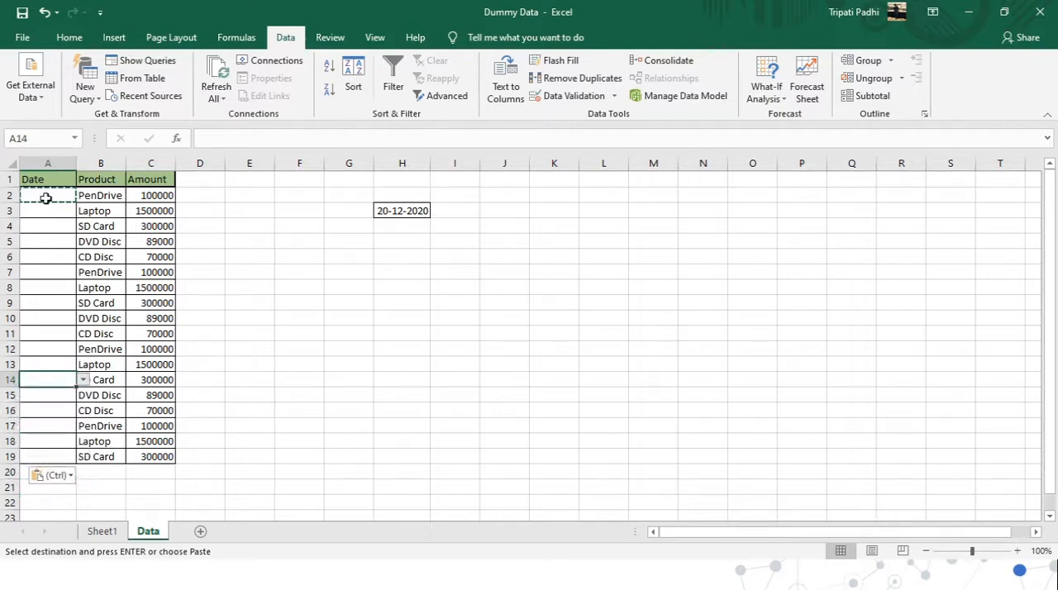
# Undo the paste, paste the copied A2 drop-down into the Date cells again, and return to A2.
pyautogui.hotkey('ctrl', 'z')
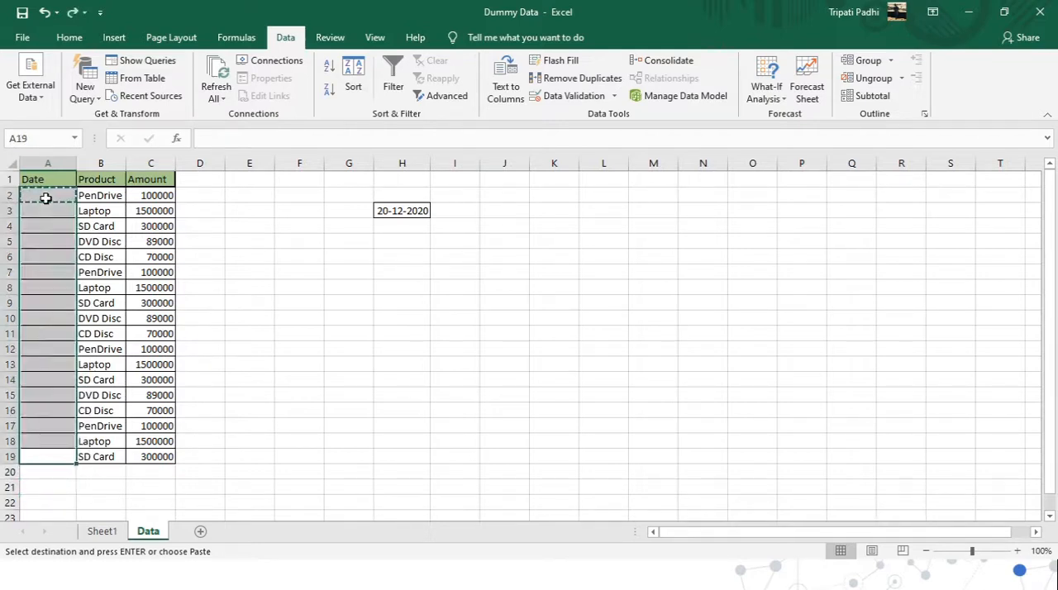
pyautogui.press('Left')
pyautogui.hotkey('ctrl', 'shift', 'Up')
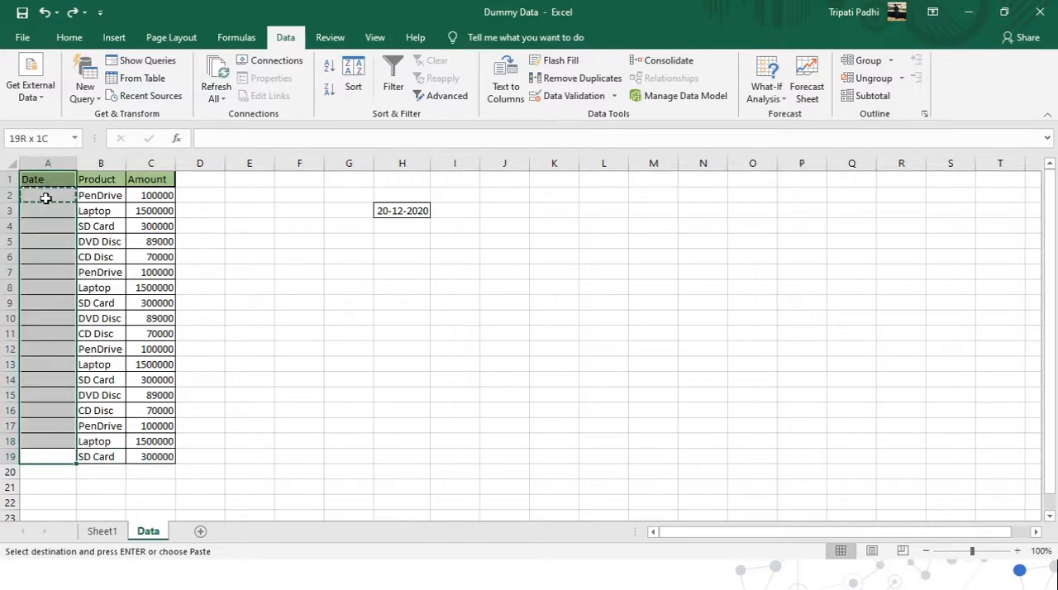
pyautogui.press('Return')
pyautogui.click(45, 199)
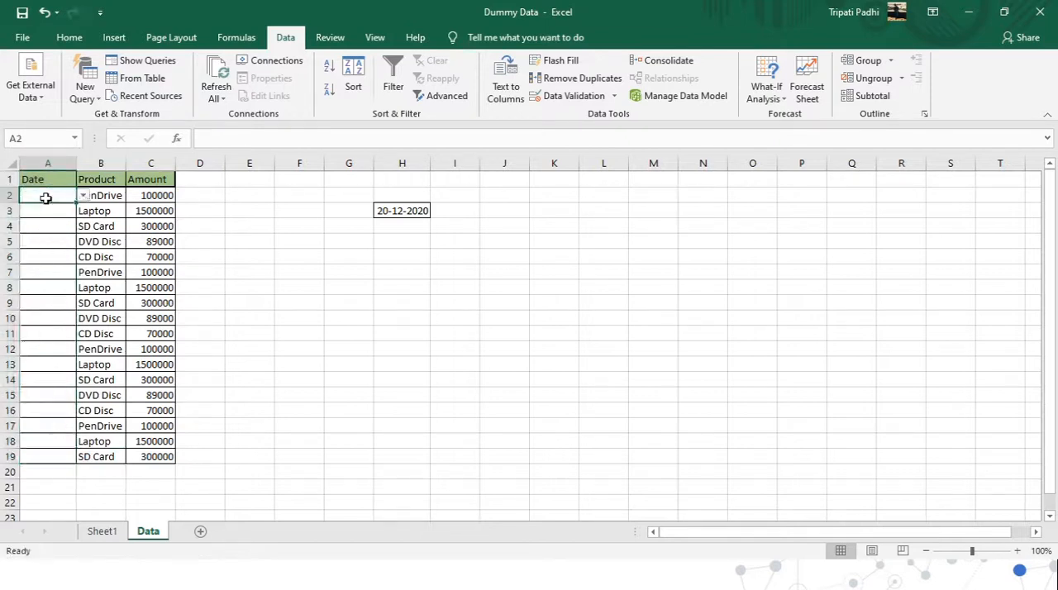
# Review the dates offered by the drop-down in Date cell A2 without choosing one.
pyautogui.click(53, 224)
pyautogui.click(71, 197)
pyautogui.click(83, 195)
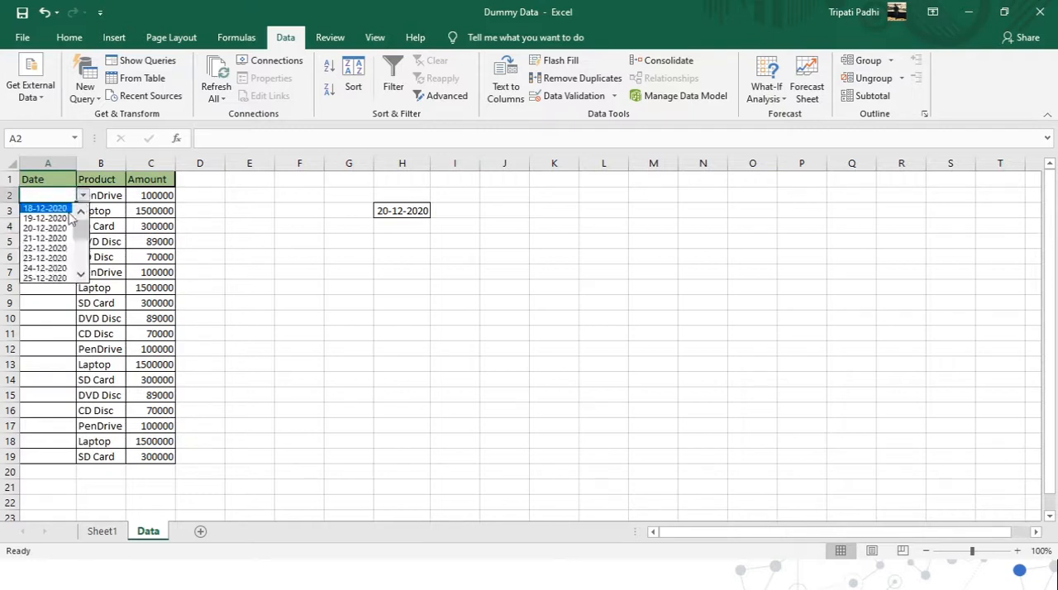
pyautogui.click(116, 250)
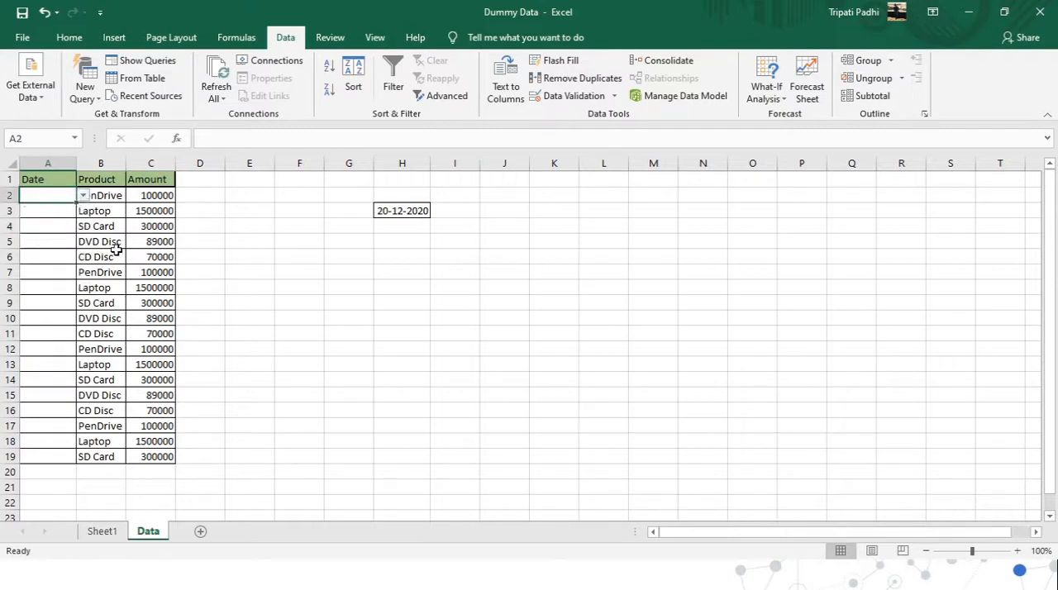
# Choose 28-12-2020 from the date drop-down in A2 for the PenDrive row.
pyautogui.click(106, 195)
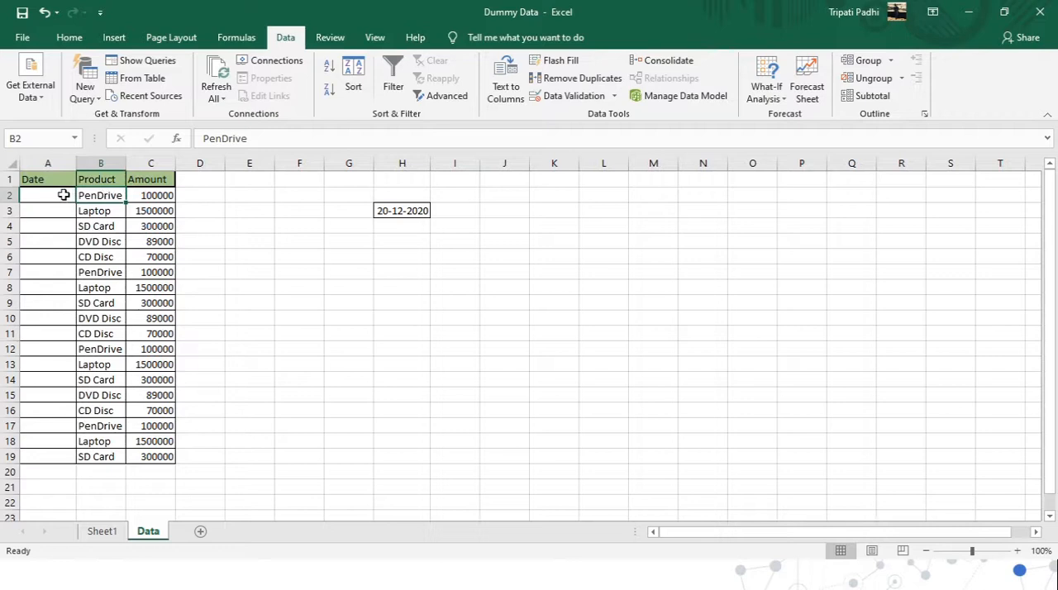
pyautogui.click(64, 195)
pyautogui.click(80, 196)
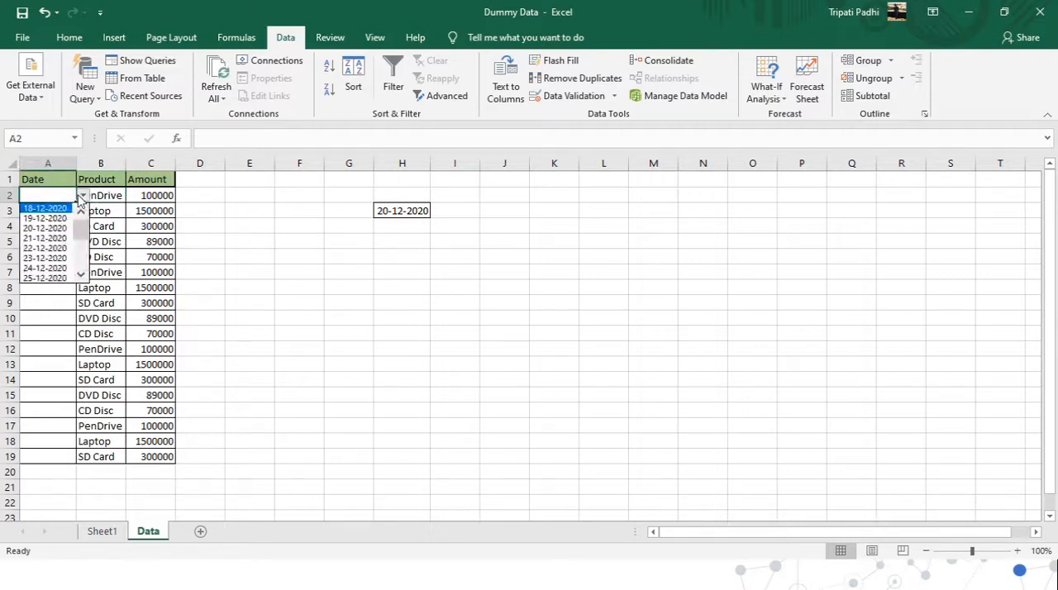
pyautogui.click(80, 276)
pyautogui.click(80, 276)
pyautogui.click(80, 276)
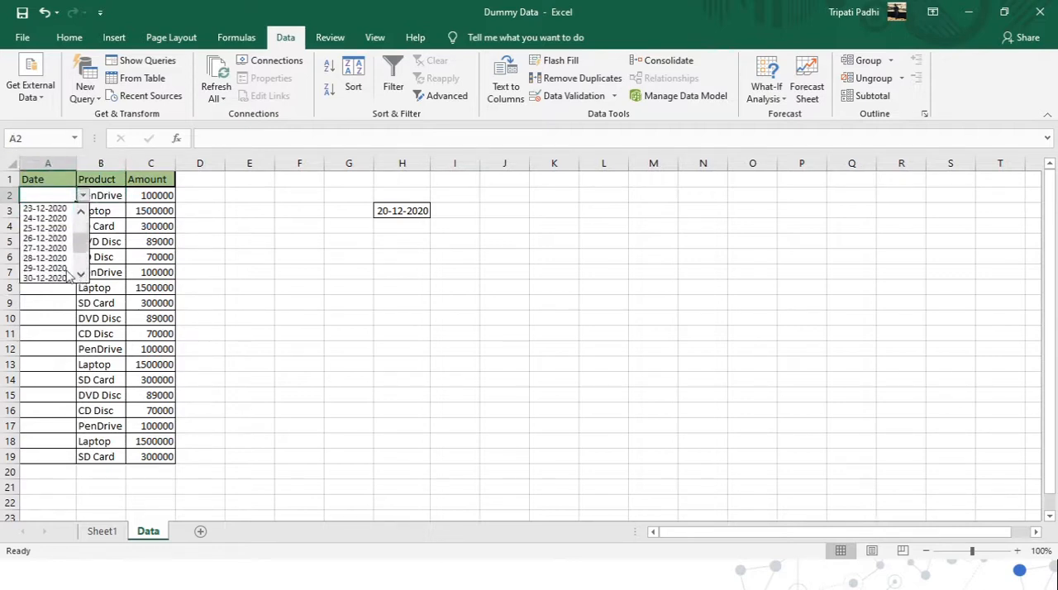
pyautogui.click(47, 259)
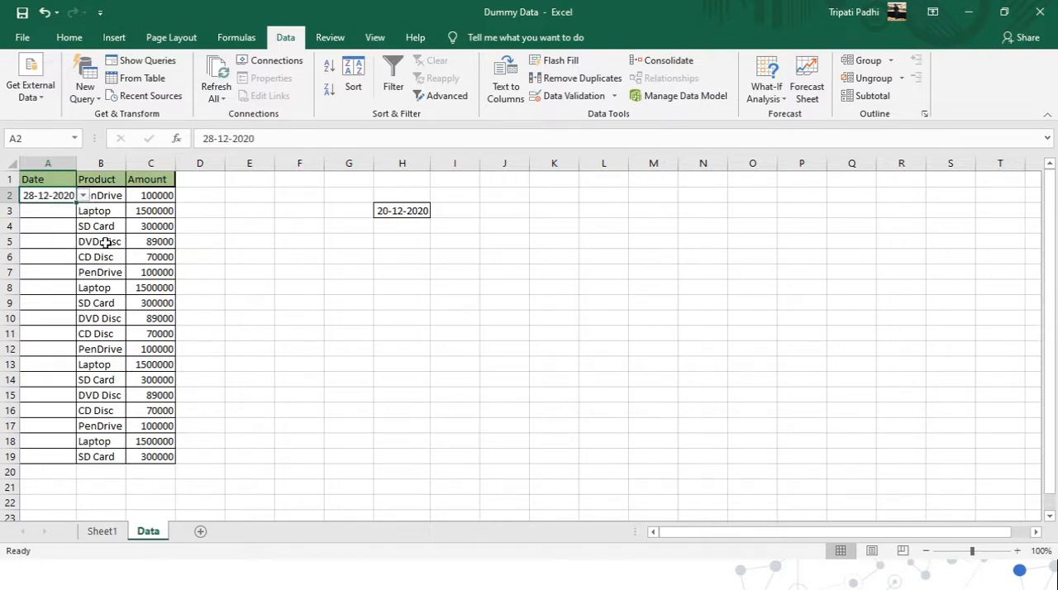
# Choose 20-12-2020 from the date drop-down in A5 for the DVD Disc row.
pyautogui.click(60, 242)
pyautogui.click(83, 241)
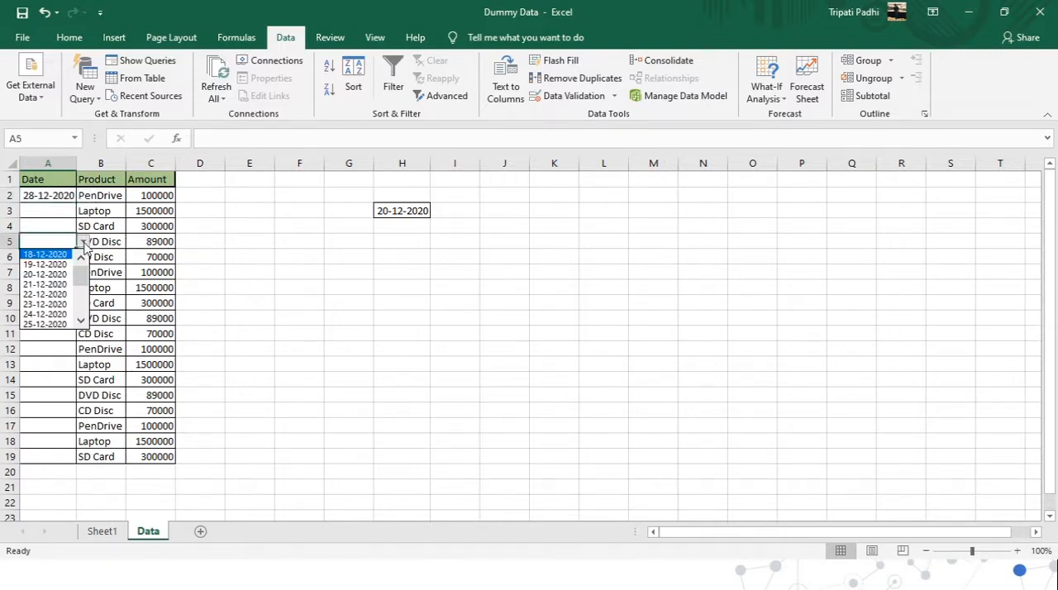
pyautogui.click(59, 274)
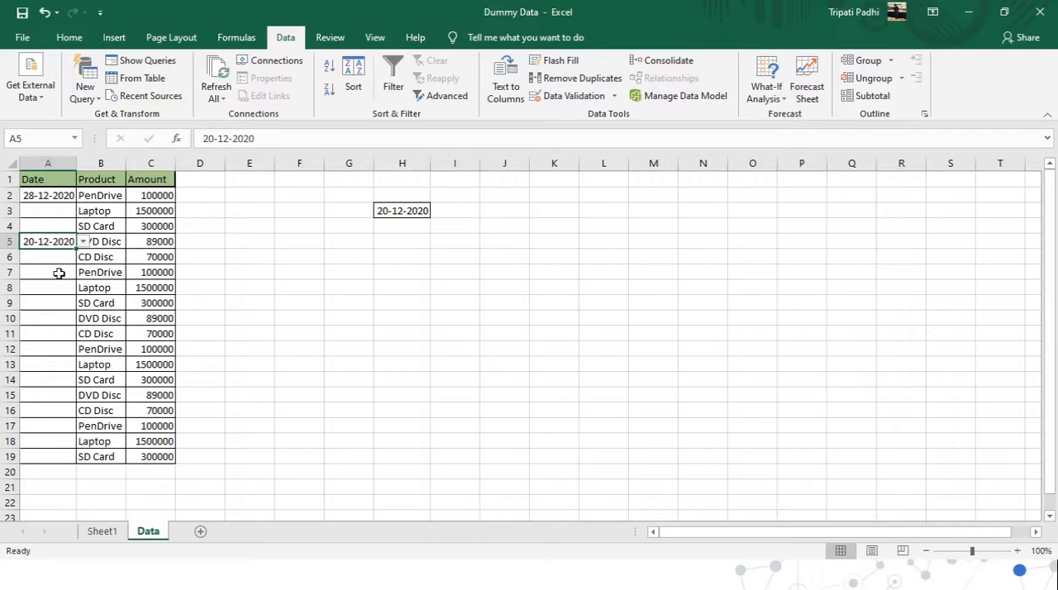
# View the source date list on Sheet1 and return to the Data sheet.
pyautogui.click(101, 533)
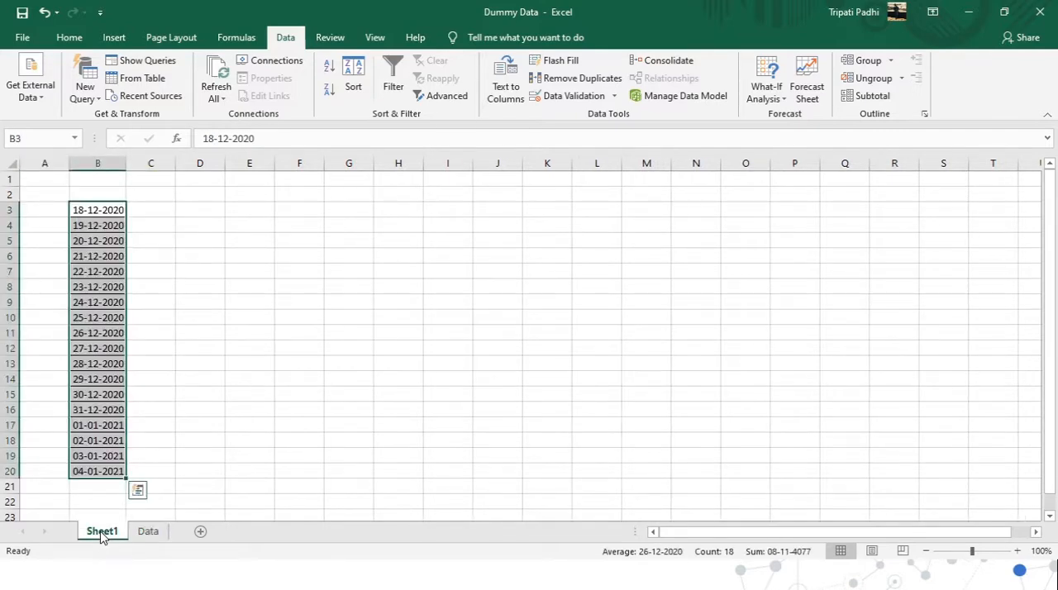
pyautogui.click(148, 531)
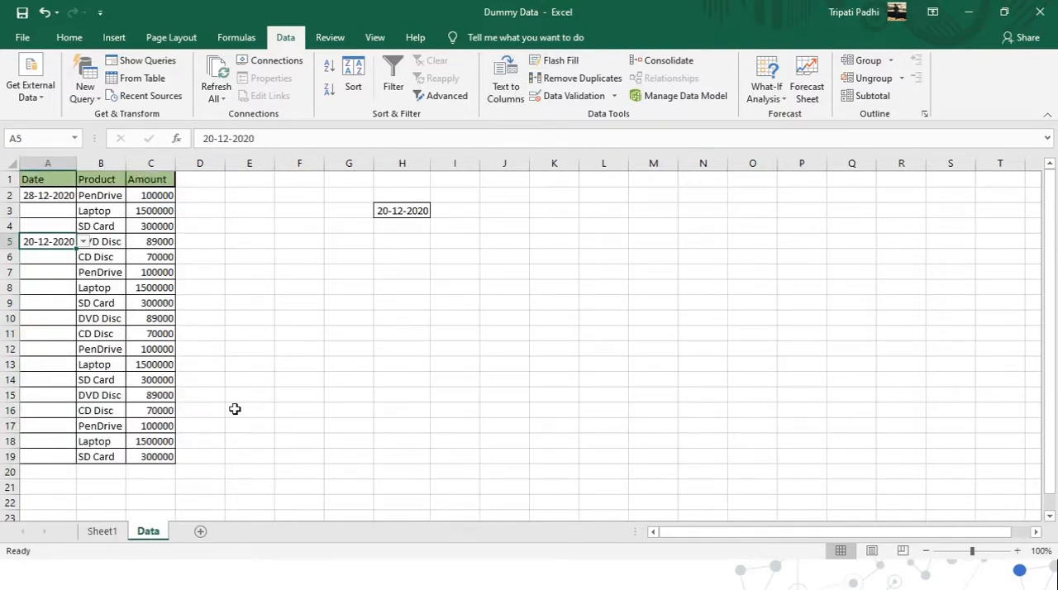
pyautogui.click(103, 533)
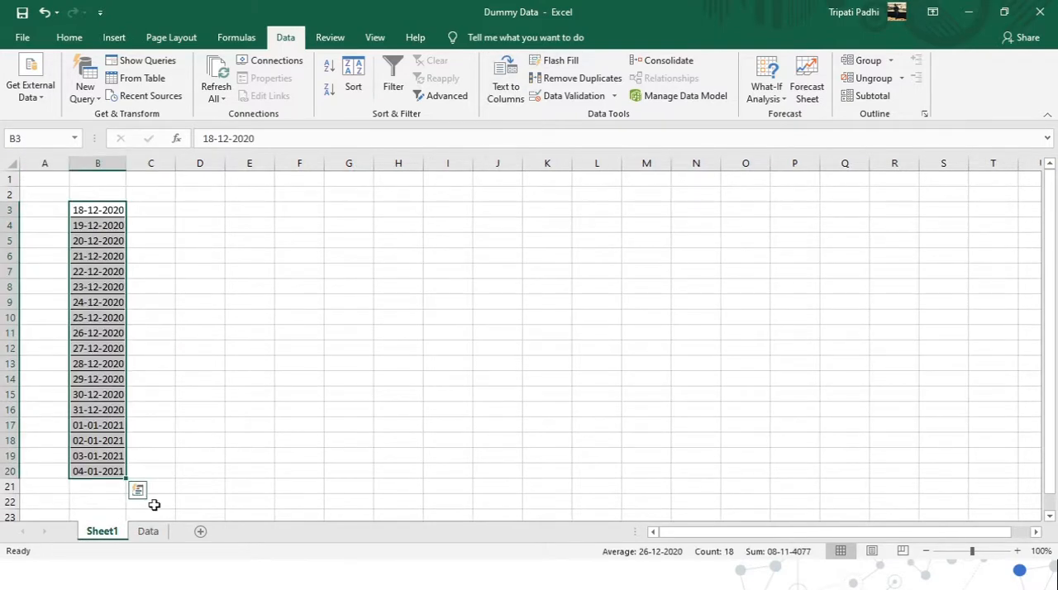
pyautogui.click(149, 531)
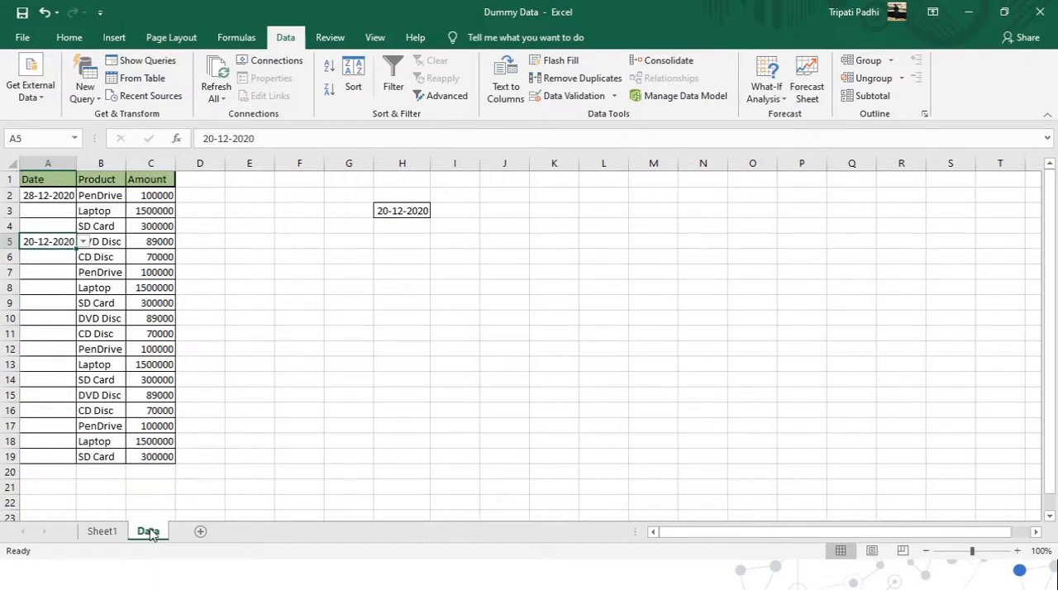
pyautogui.hotkey('ctrl', 'Up')
pyautogui.hotkey('shift', 'Down')
pyautogui.hotkey('shift', 'Down')
pyautogui.hotkey('shift', 'Down')
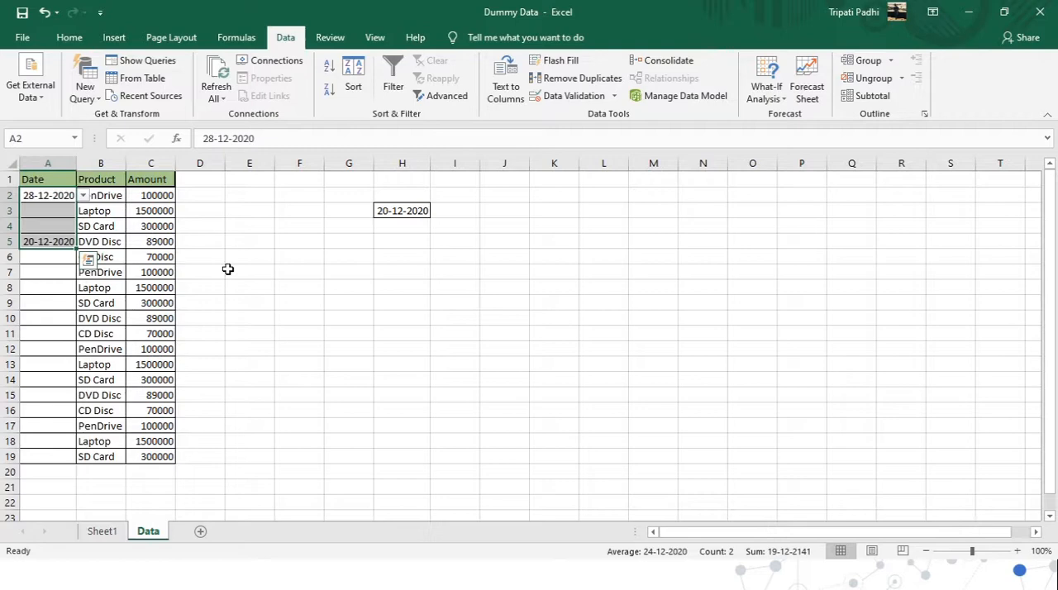
pyautogui.hotkey('ctrl', 'shift', 'Down')
pyautogui.hotkey('ctrl', 'Home')
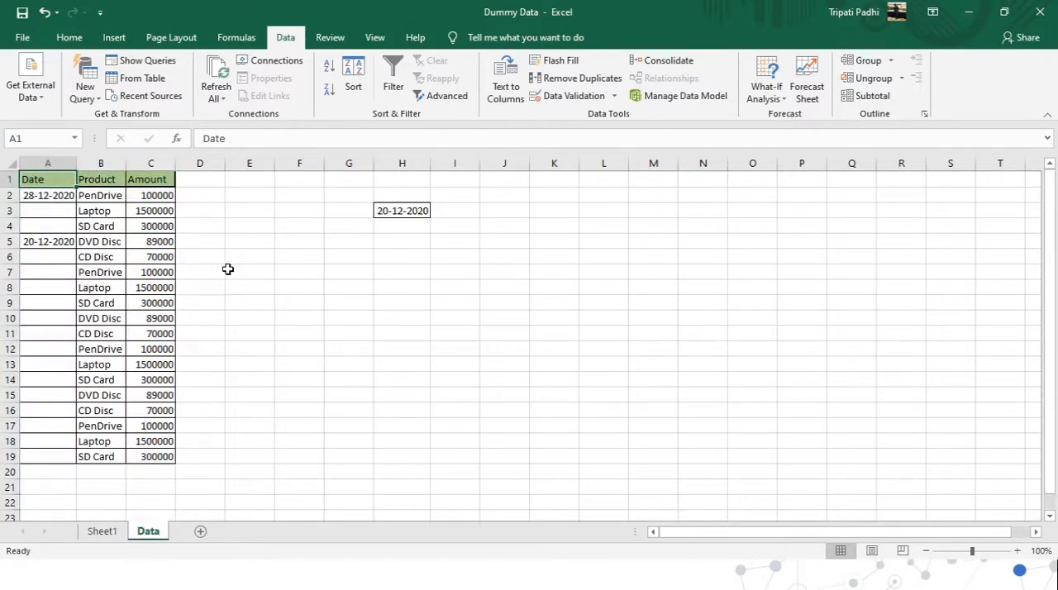
pyautogui.press('Right')
pyautogui.press('Down')
pyautogui.hotkey('shift', 'Left')
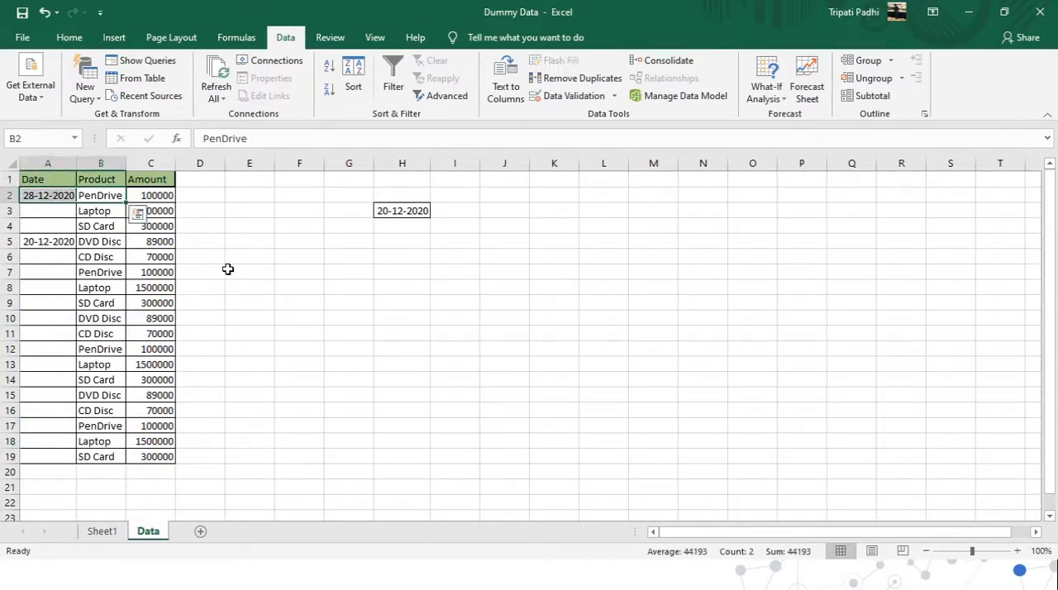
pyautogui.hotkey('shift', 'Right')
pyautogui.press('Left')
pyautogui.press('Right')
pyautogui.hotkey('ctrl', 'Down')
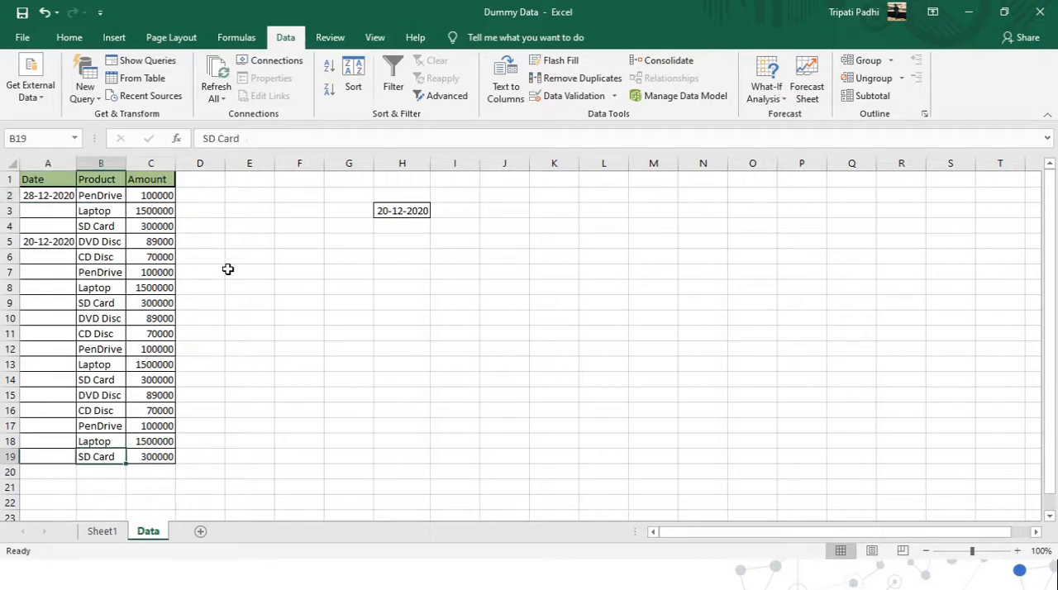
# Remove the list validation from the Date cells A2:A19 by setting them to allow any value.
pyautogui.press('Left')
pyautogui.hotkey('ctrl', 'shift', 'Up')
pyautogui.hotkey('shift', 'Down')
pyautogui.hotkey('shift', 'Up')
pyautogui.hotkey('shift', 'Up')
pyautogui.hotkey('shift', 'Up')
pyautogui.hotkey('shift', 'Up')
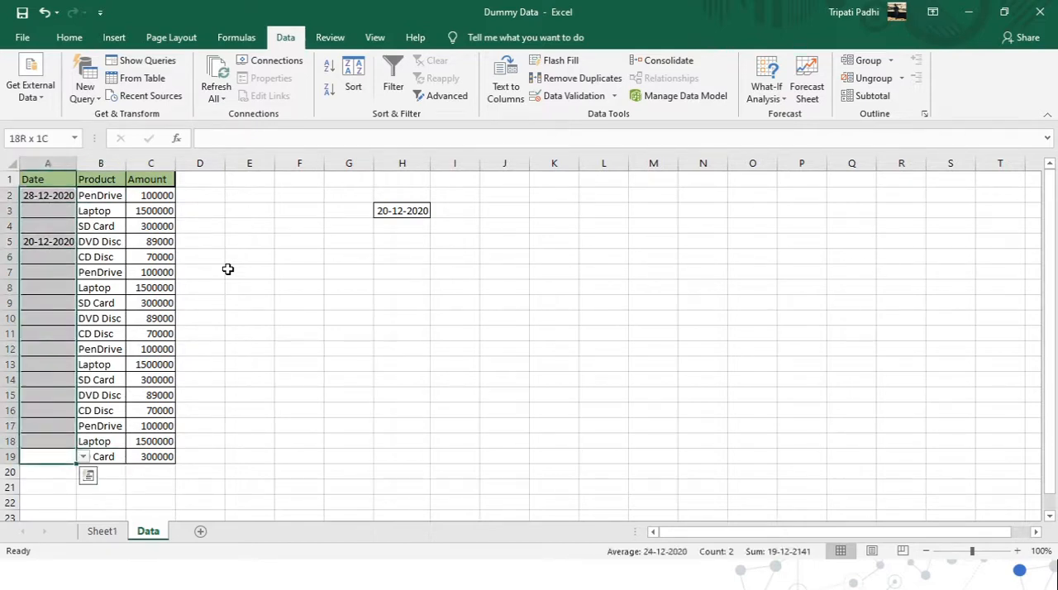
pyautogui.click(600, 98)
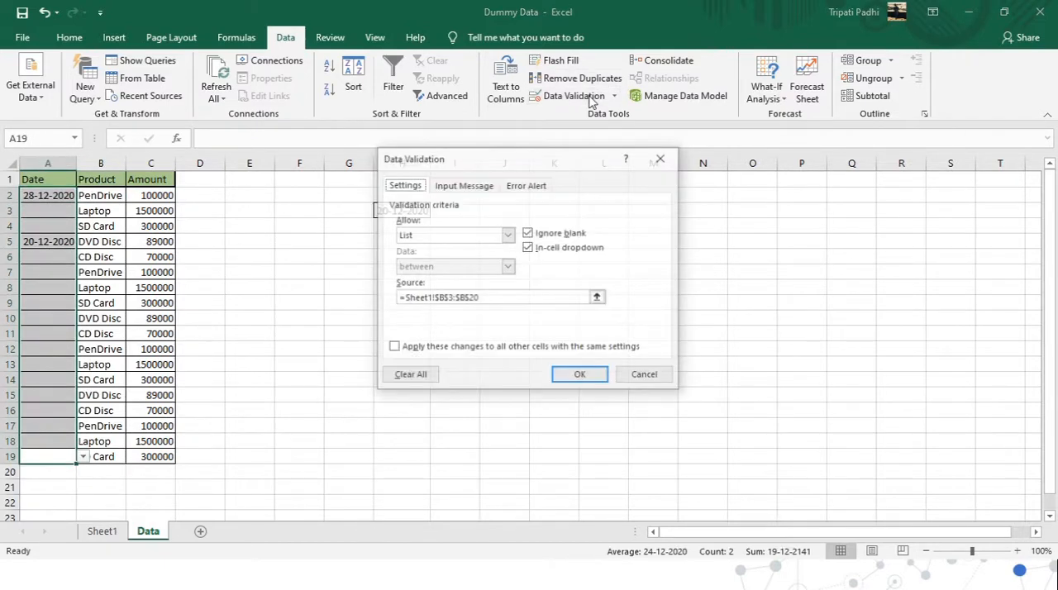
pyautogui.moveTo(497, 304); pyautogui.dragTo(391, 309)
pyautogui.press('BackSpace')
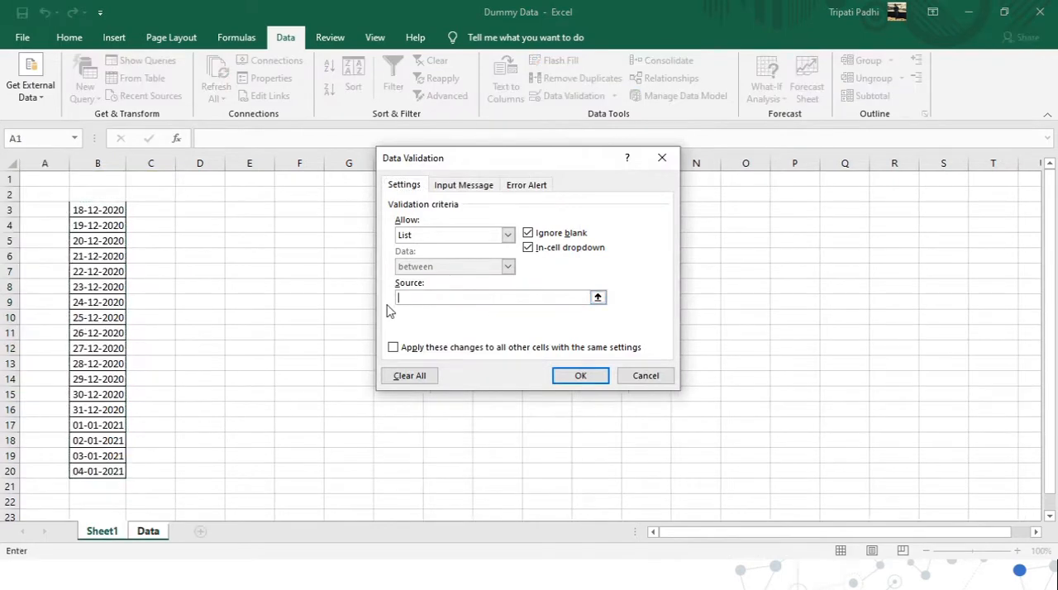
pyautogui.click(589, 375)
pyautogui.click(536, 330)
pyautogui.click(507, 234)
pyautogui.click(417, 250)
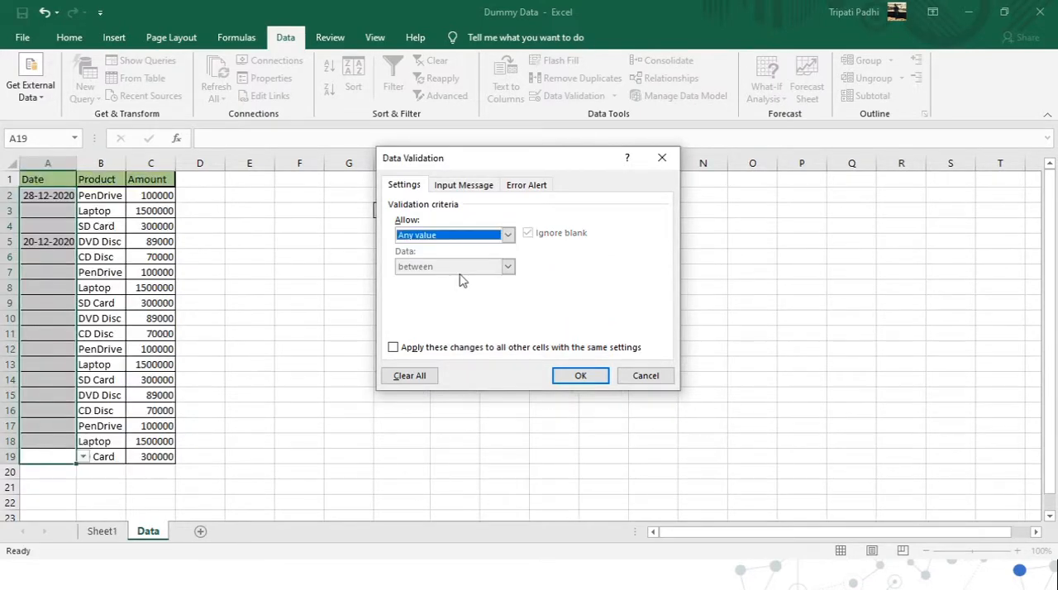
pyautogui.click(570, 376)
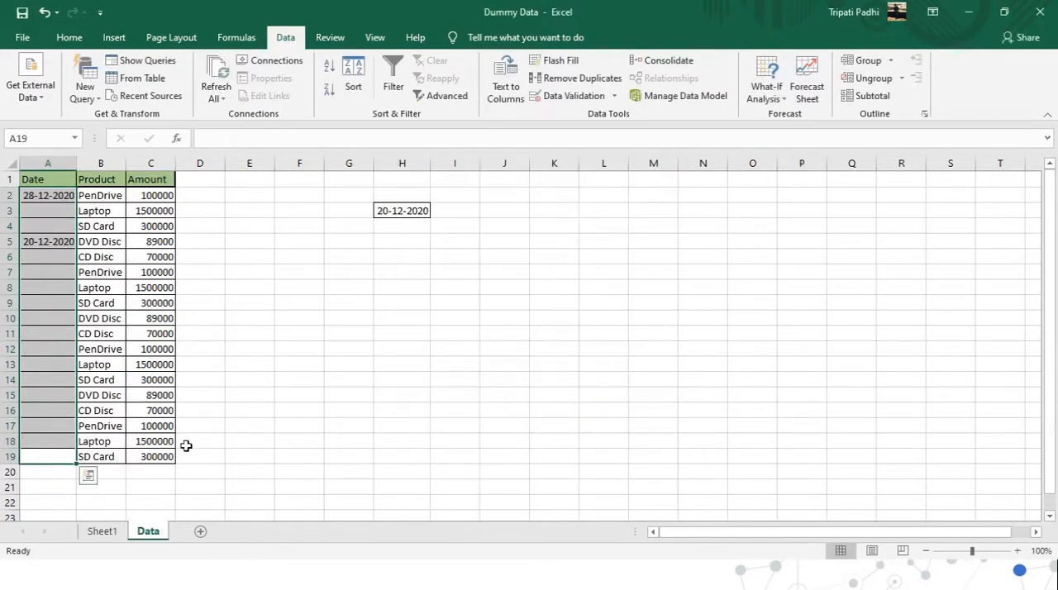
# Clear the dates from A2 and A5 on the Data sheet and return to A2.
pyautogui.click(101, 535)
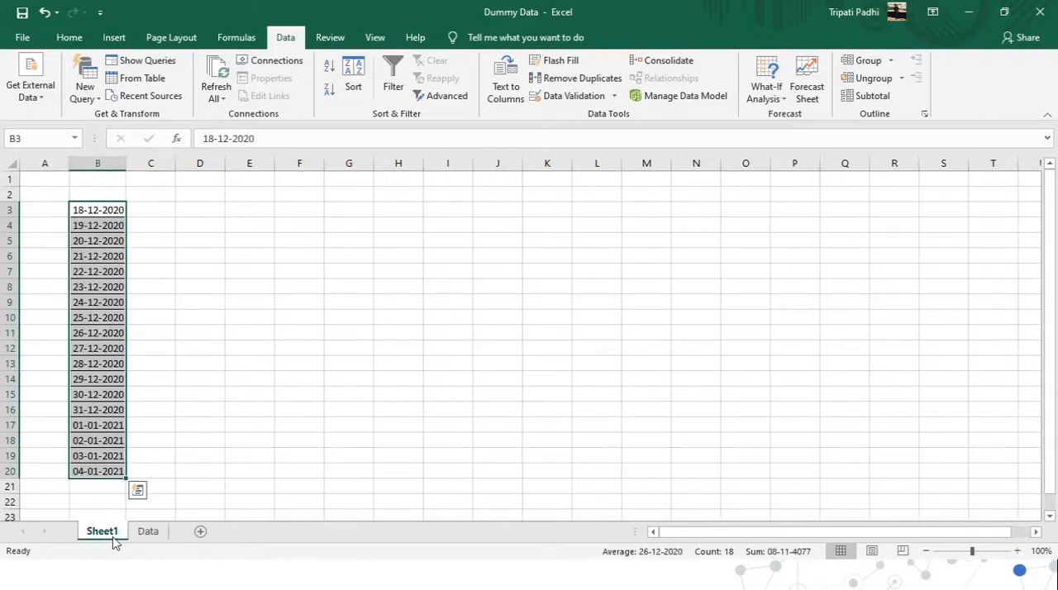
pyautogui.click(148, 533)
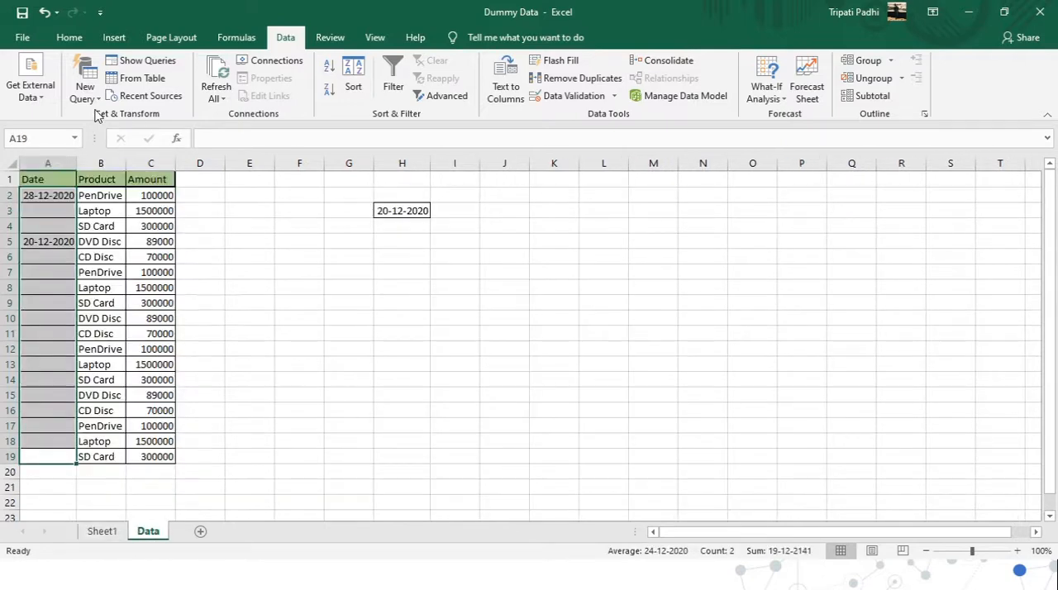
pyautogui.click(39, 199)
pyautogui.press('Delete')
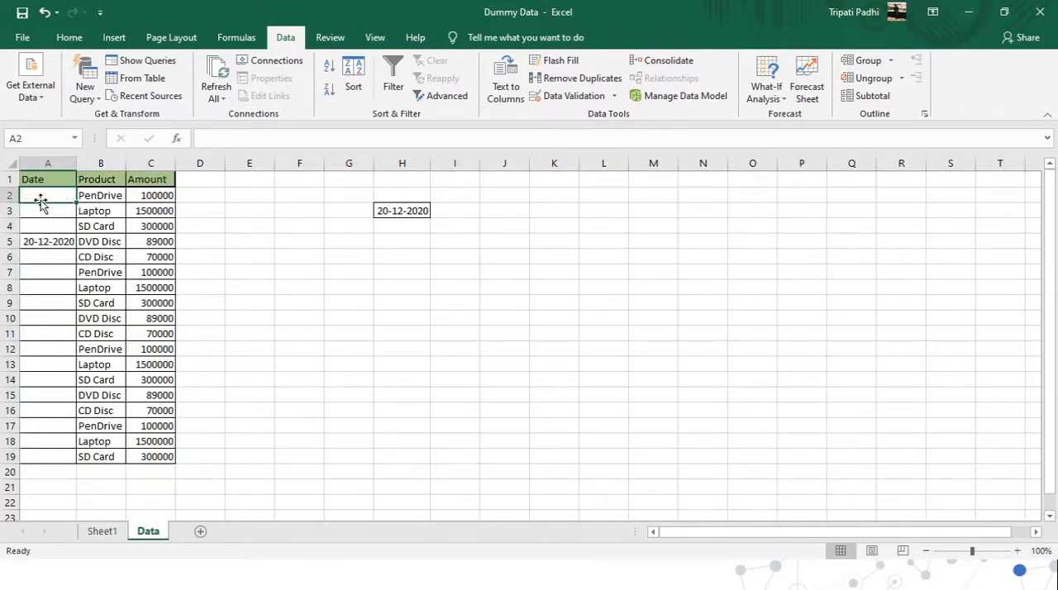
pyautogui.press('Down')
pyautogui.press('Down')
pyautogui.press('Down')
pyautogui.press('Delete')
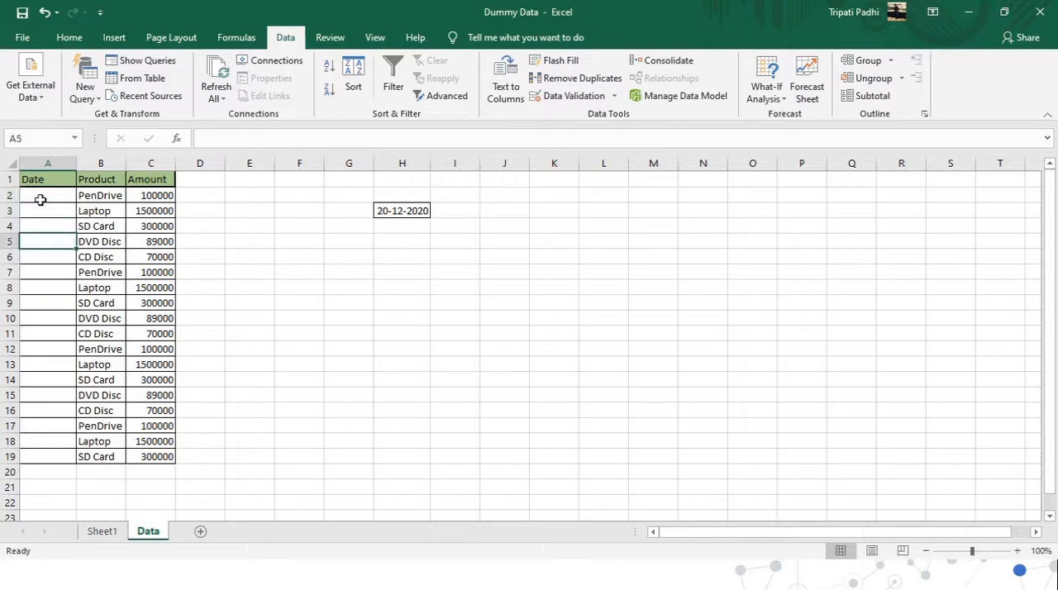
pyautogui.press('Up')
pyautogui.click(40, 200)
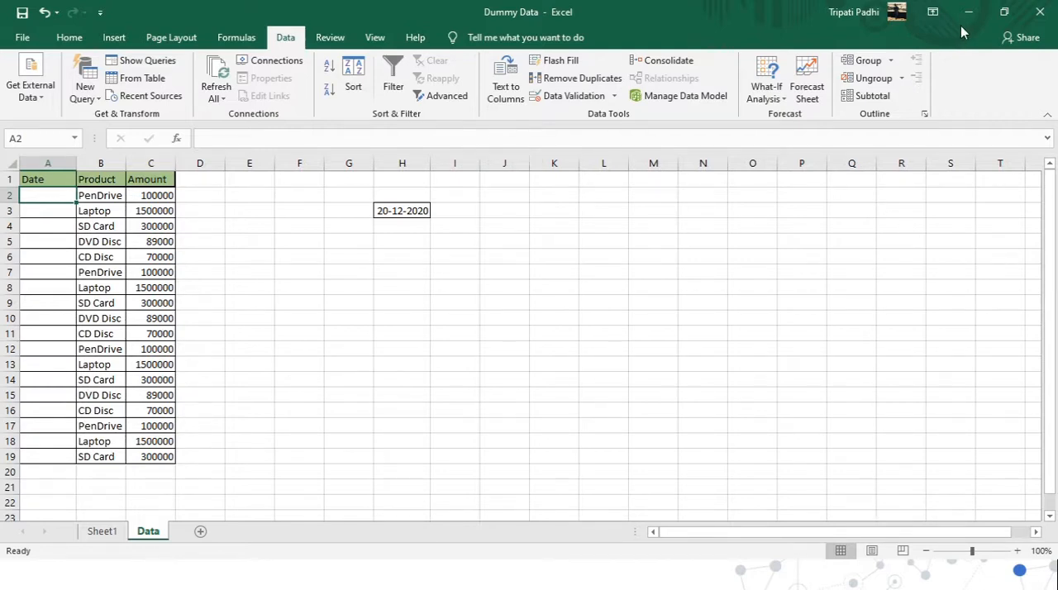
pyautogui.click(1005, 12)
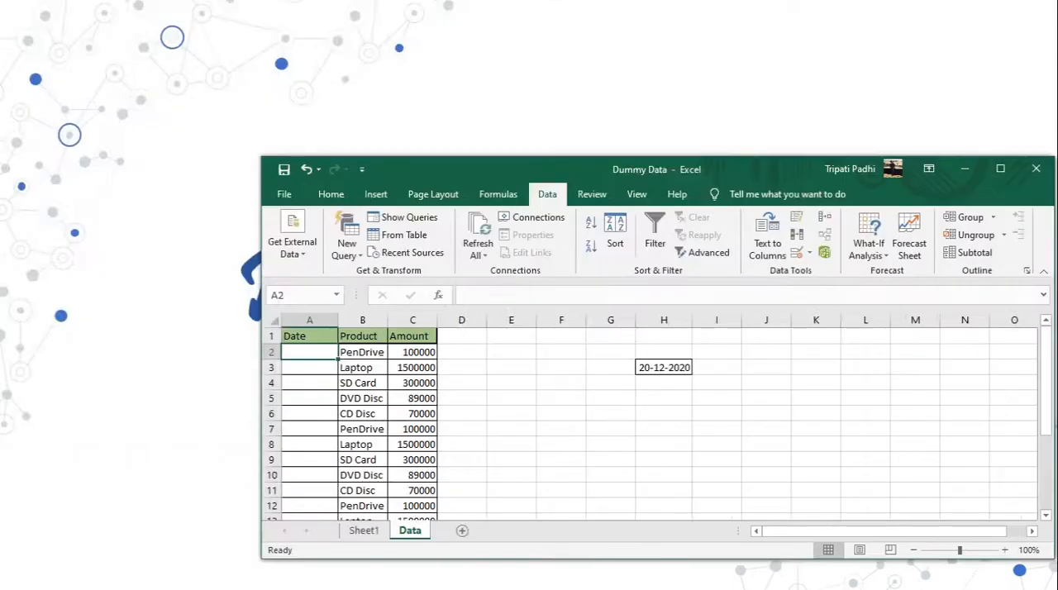
pyautogui.click(1000, 169)
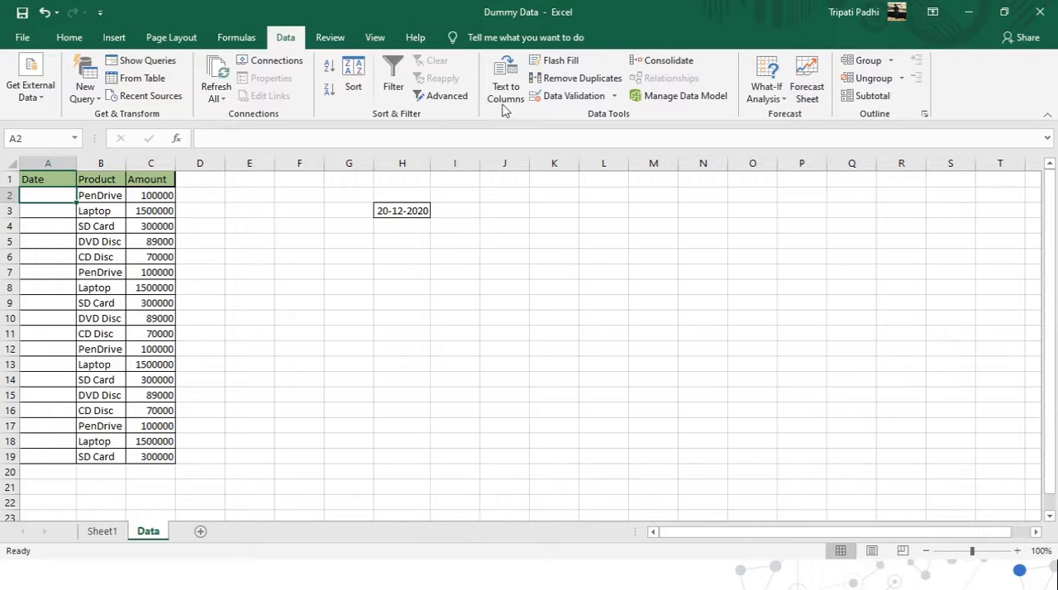
# Try to set up List validation for A2 with its source on Sheet1.
pyautogui.click(575, 97)
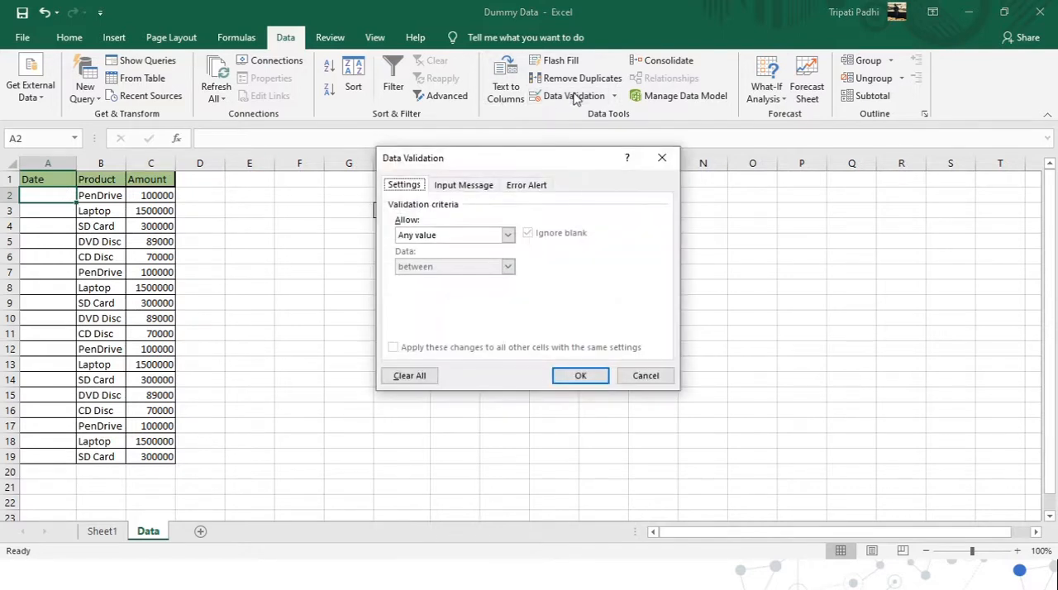
pyautogui.click(507, 235)
pyautogui.click(416, 279)
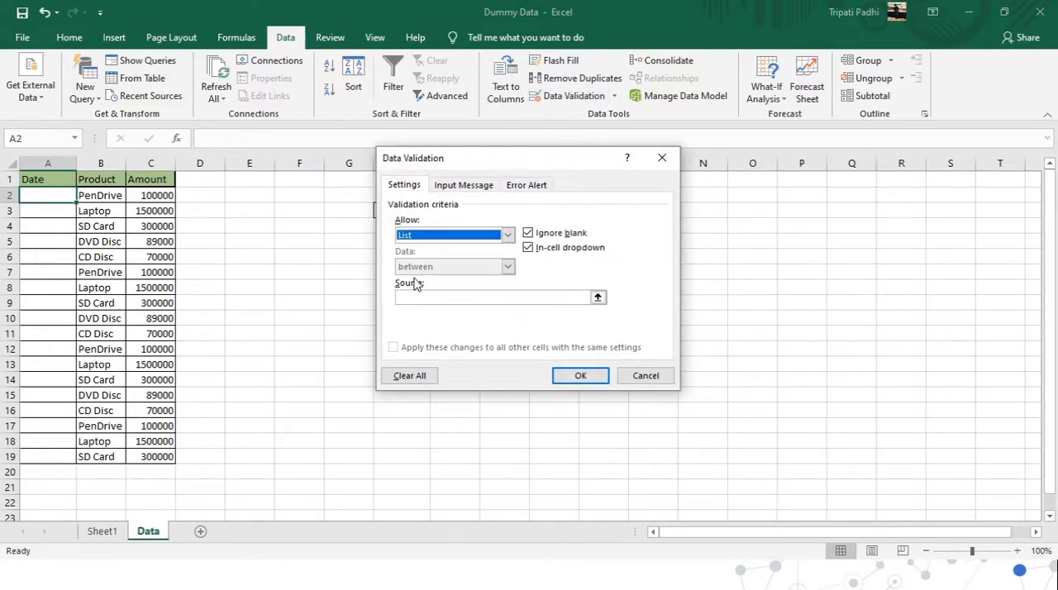
pyautogui.click(441, 297)
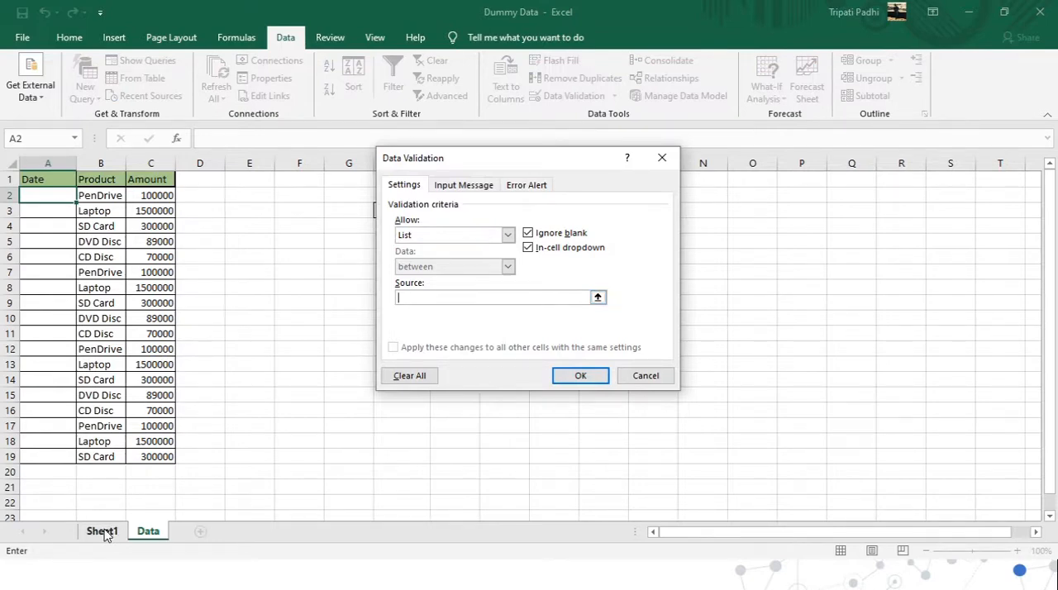
pyautogui.click(104, 533)
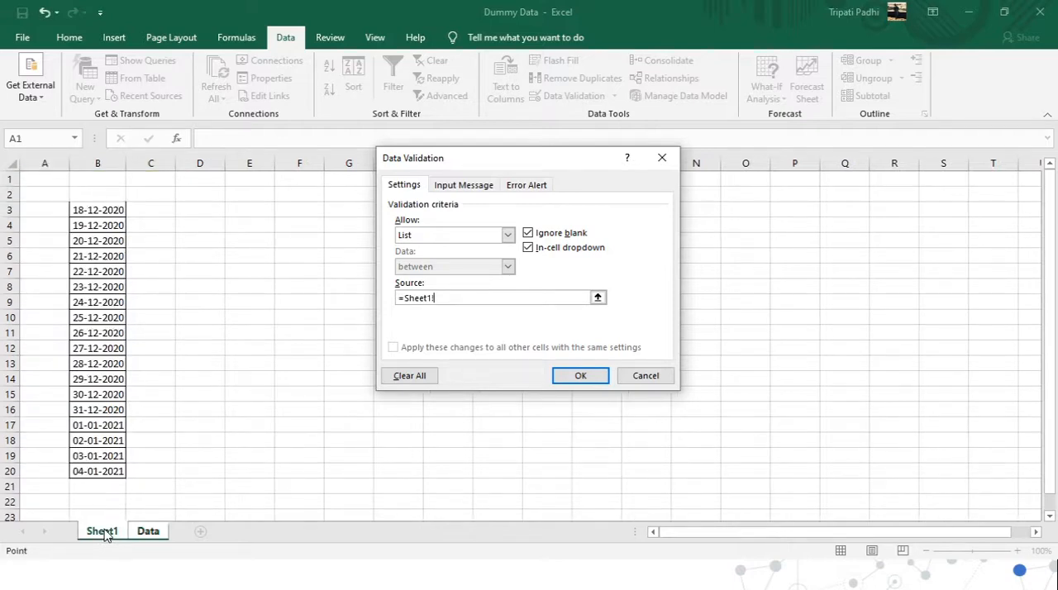
pyautogui.click(147, 533)
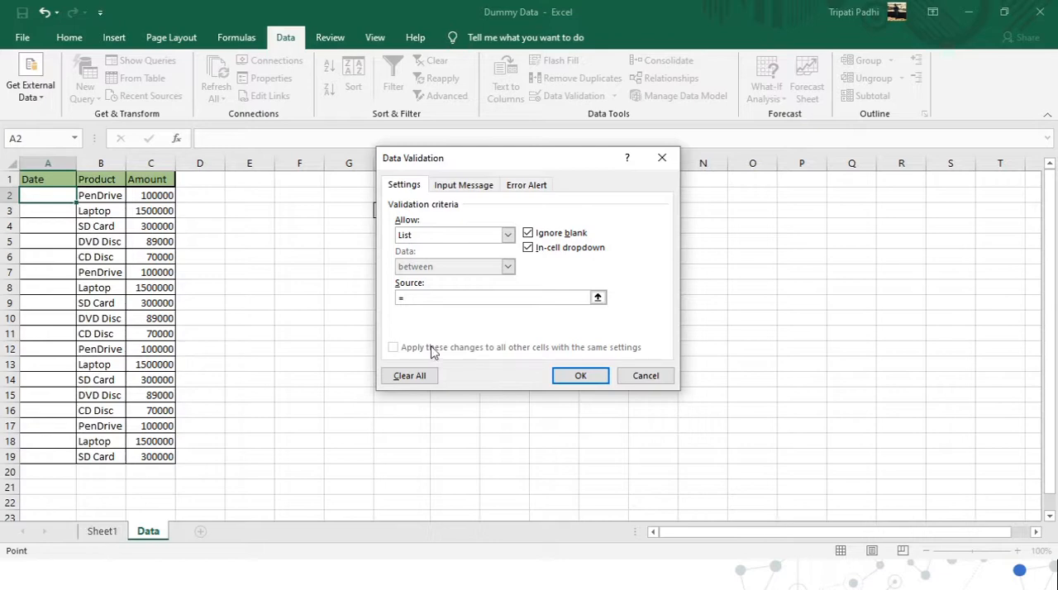
pyautogui.click(424, 296)
pyautogui.press('BackSpace')
pyautogui.click(646, 376)
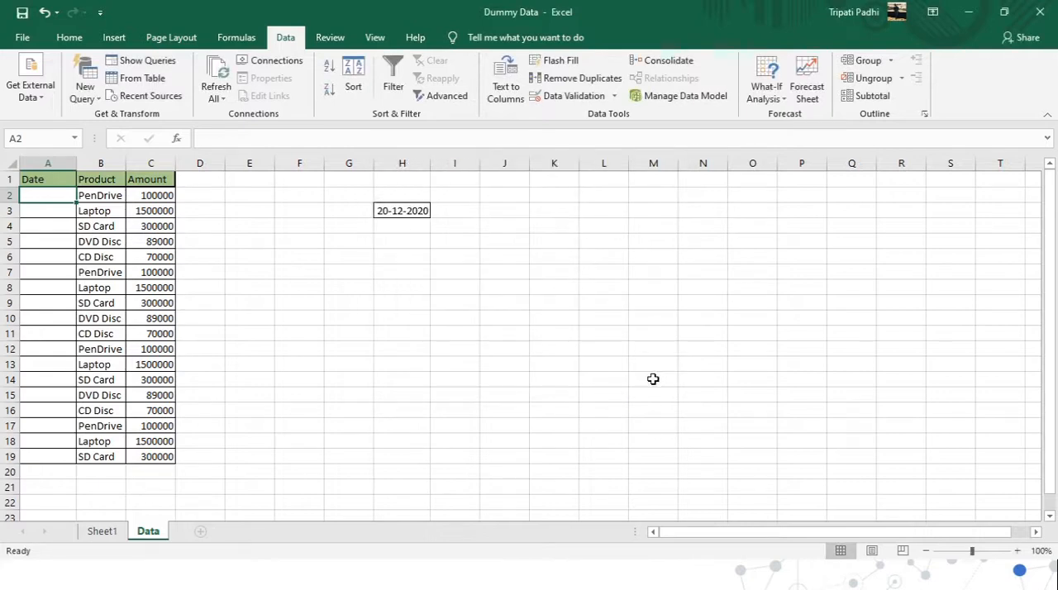
# Define a workbook-scoped name Date for the date list in Sheet1 B3:B20.
pyautogui.click(103, 532)
pyautogui.click(142, 241)
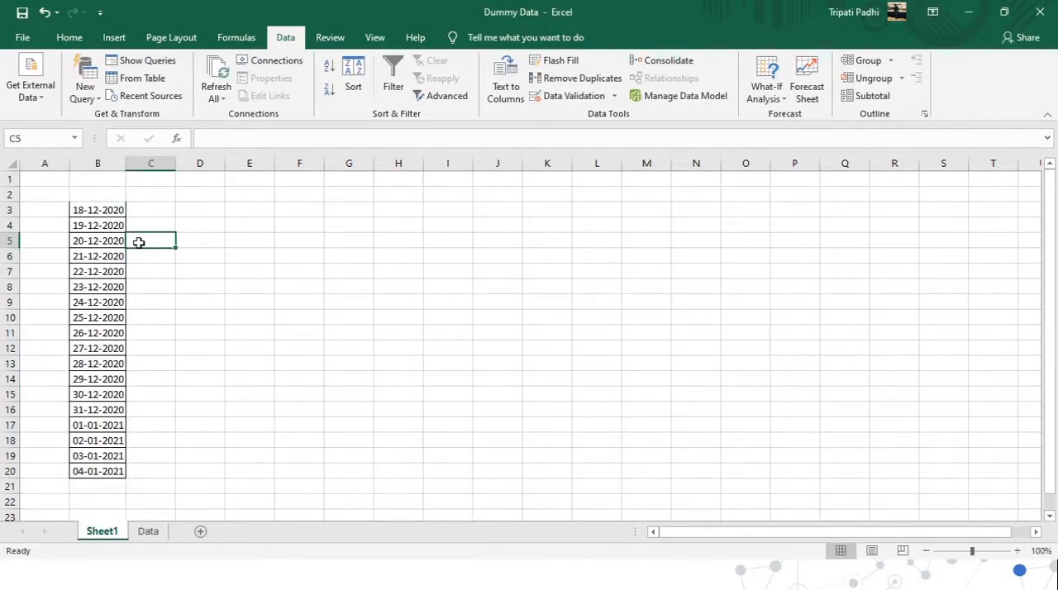
pyautogui.click(112, 211)
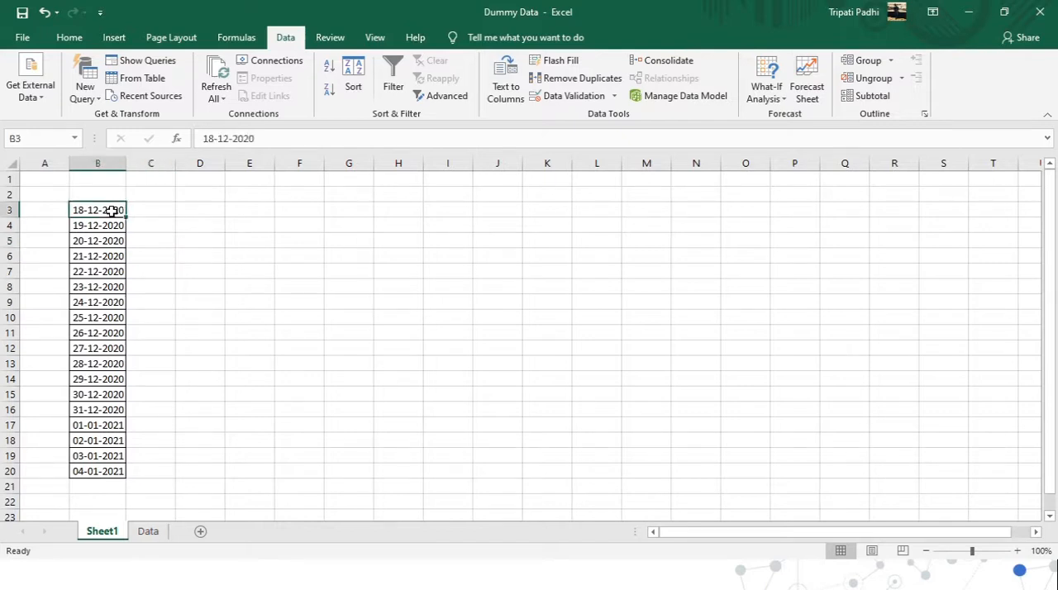
pyautogui.hotkey('ctrl', 'shift', 'Down')
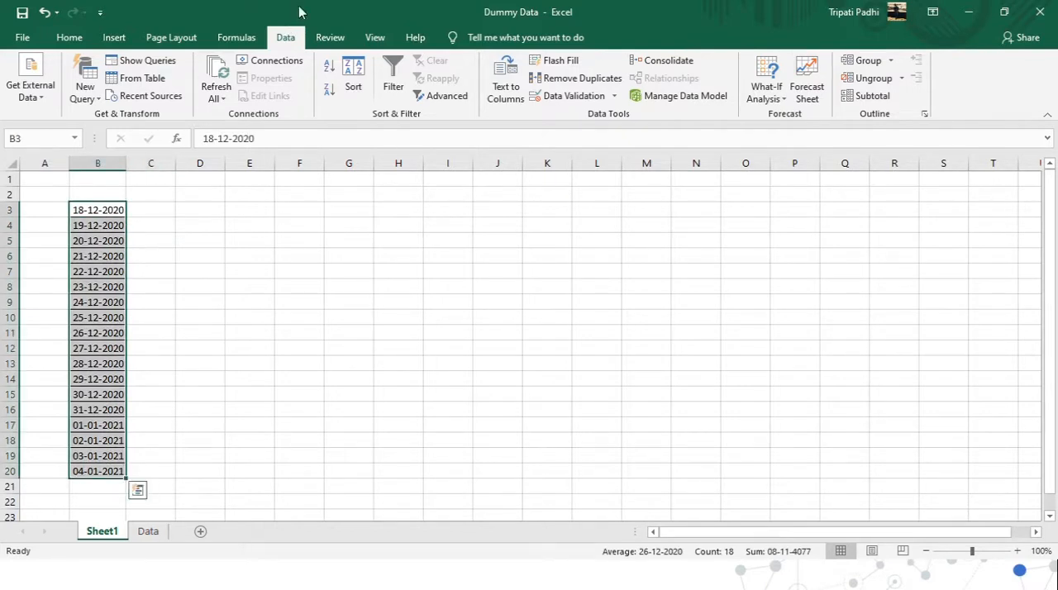
pyautogui.click(235, 40)
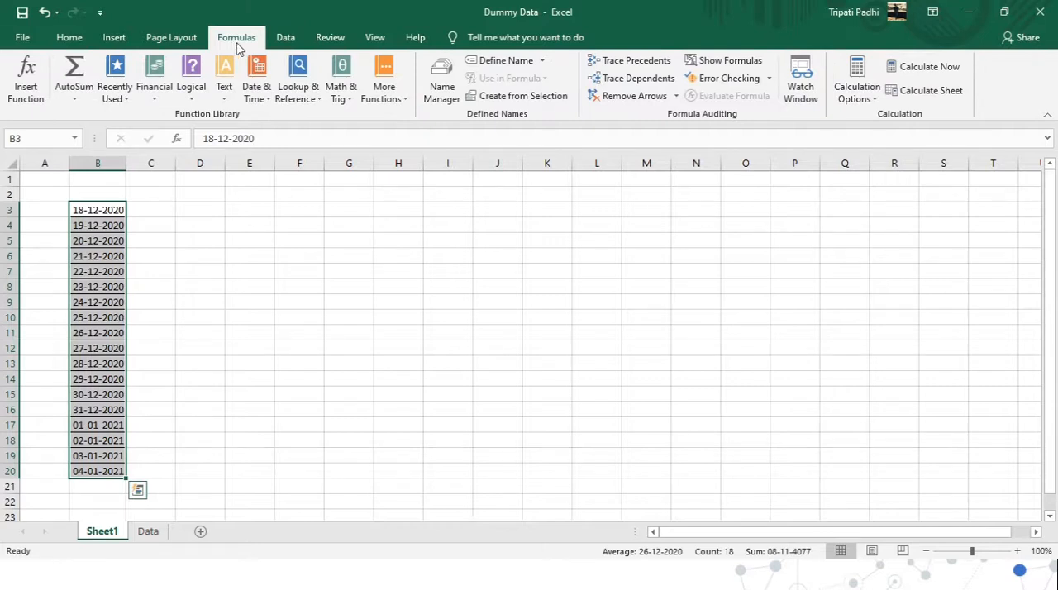
pyautogui.click(511, 62)
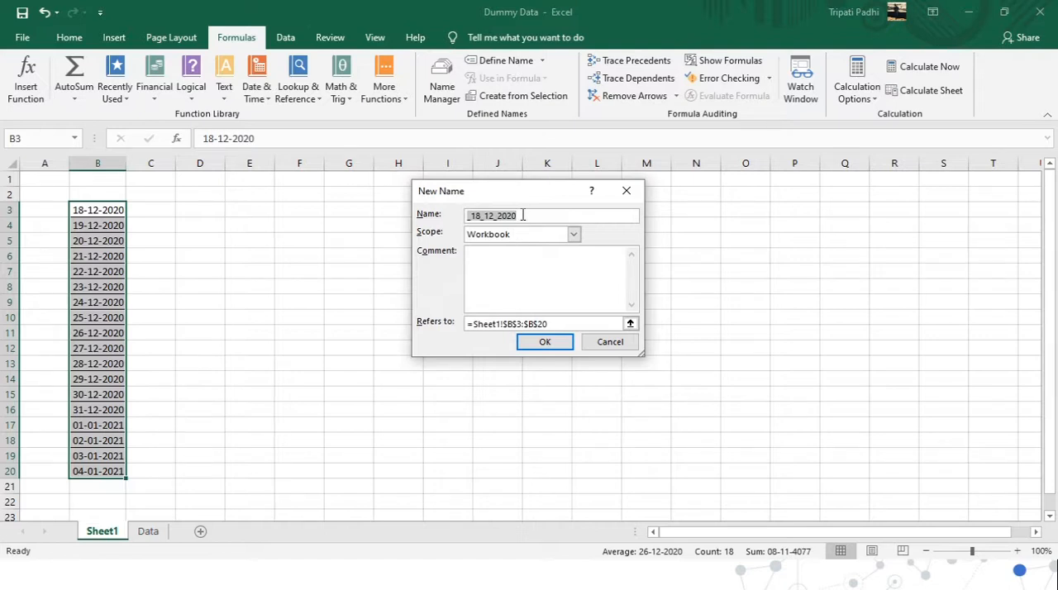
pyautogui.press('BackSpace')
pyautogui.write('Date')
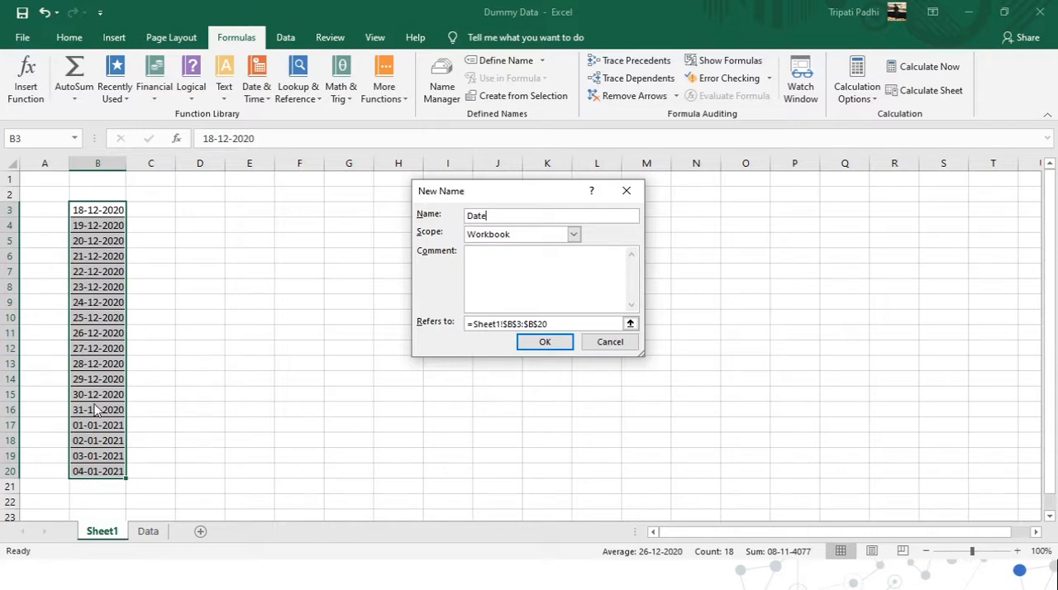
pyautogui.click(545, 344)
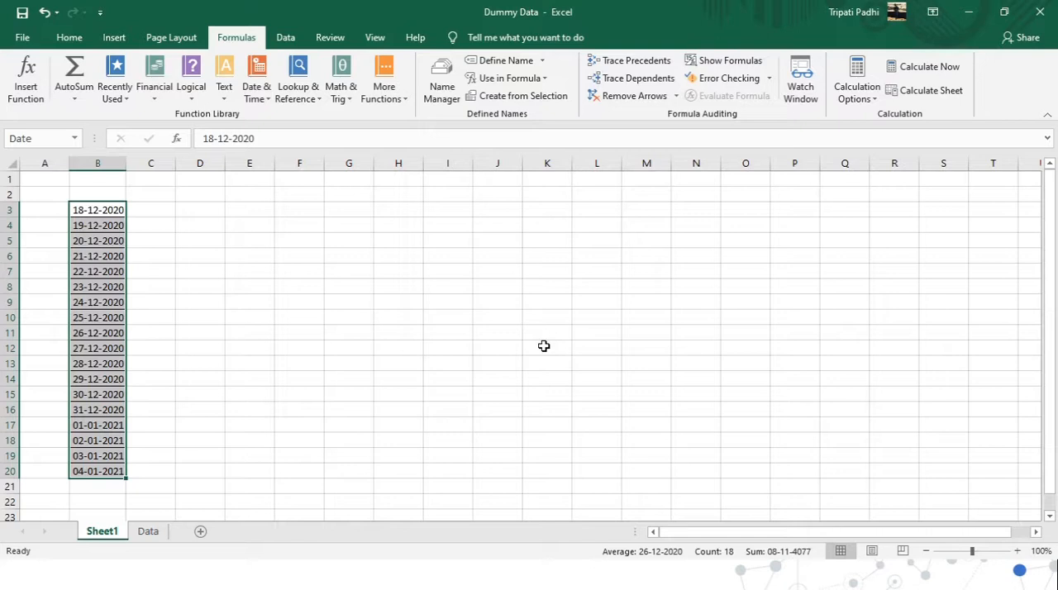
# Add List data validation to cell A2 on the Data sheet with the source =Date.
pyautogui.click(156, 535)
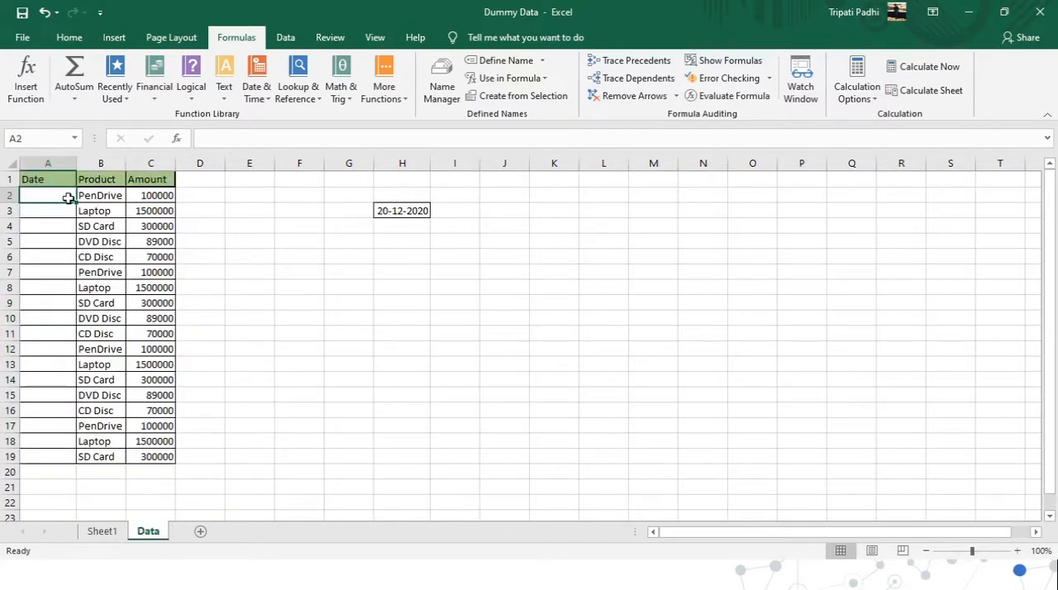
pyautogui.click(273, 37)
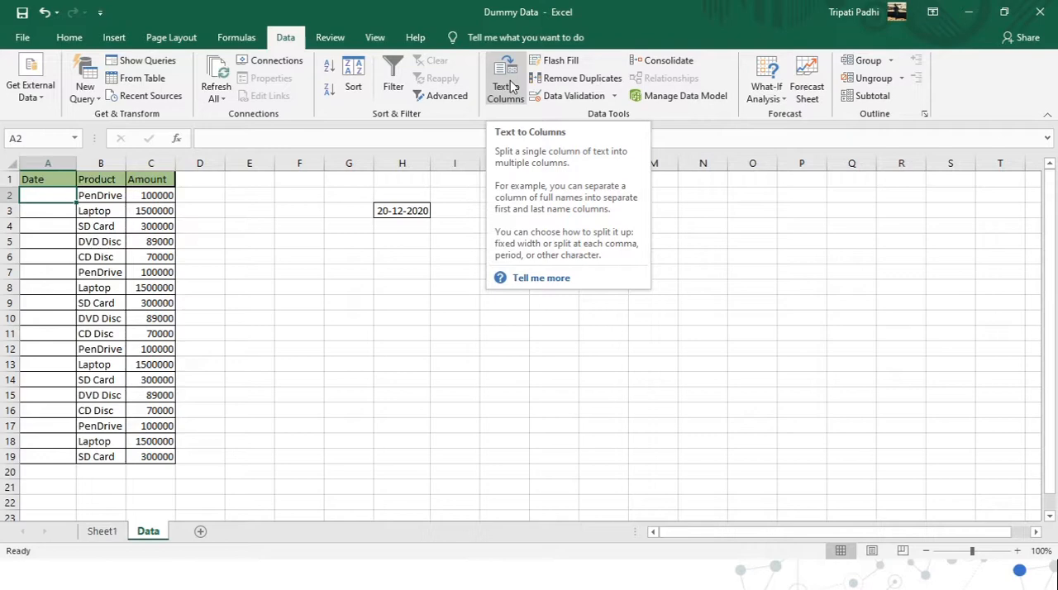
pyautogui.click(572, 97)
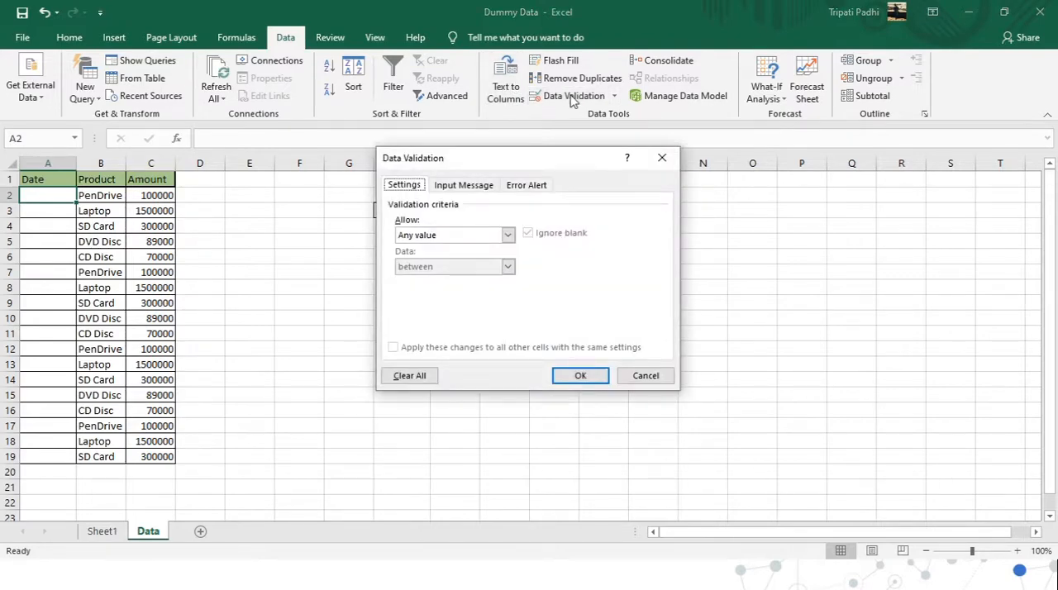
pyautogui.click(507, 235)
pyautogui.click(421, 279)
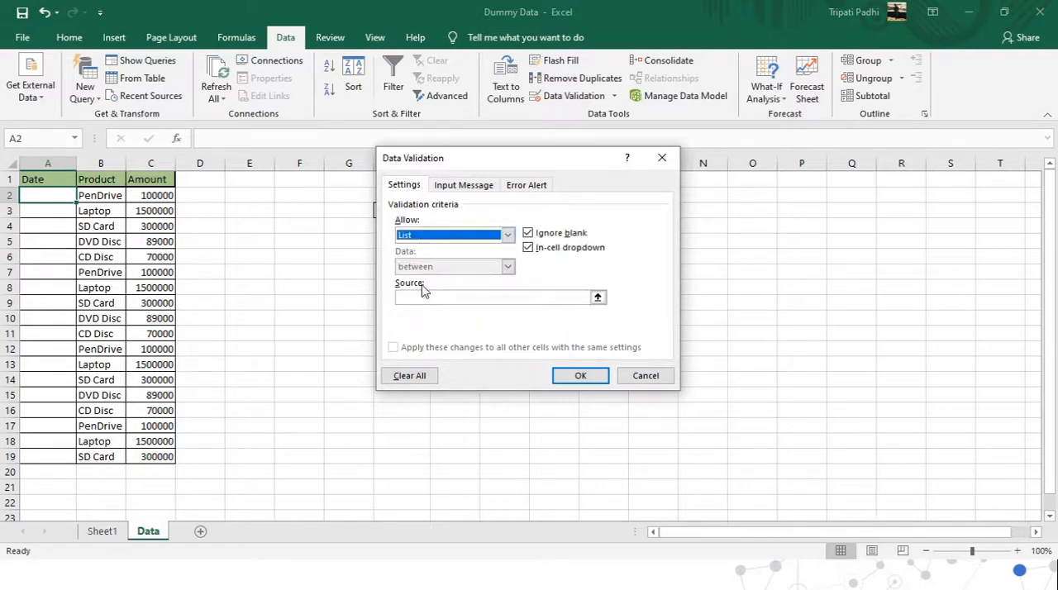
pyautogui.click(426, 296)
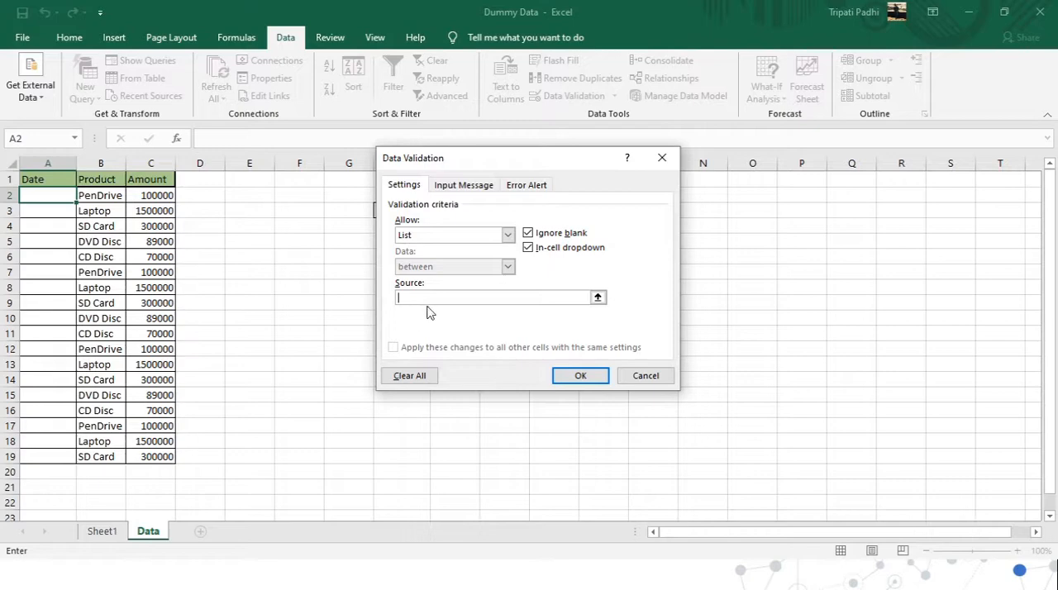
pyautogui.write('=Date')
pyautogui.press('Return')
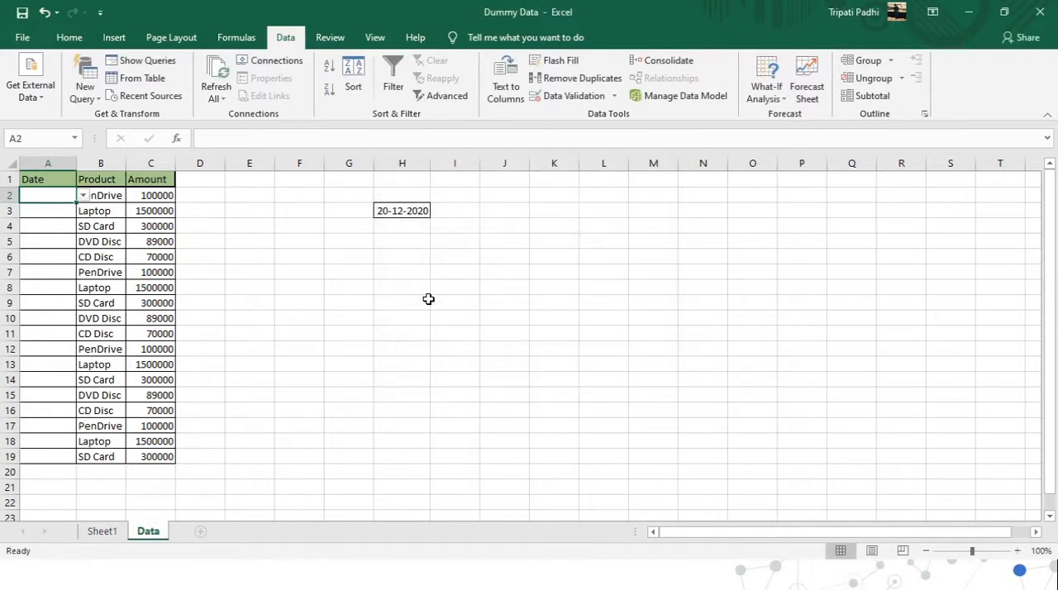
# Compare A2's drop-down dates with the list on Sheet1 and review the cell's validation settings on the Data sheet.
pyautogui.click(84, 195)
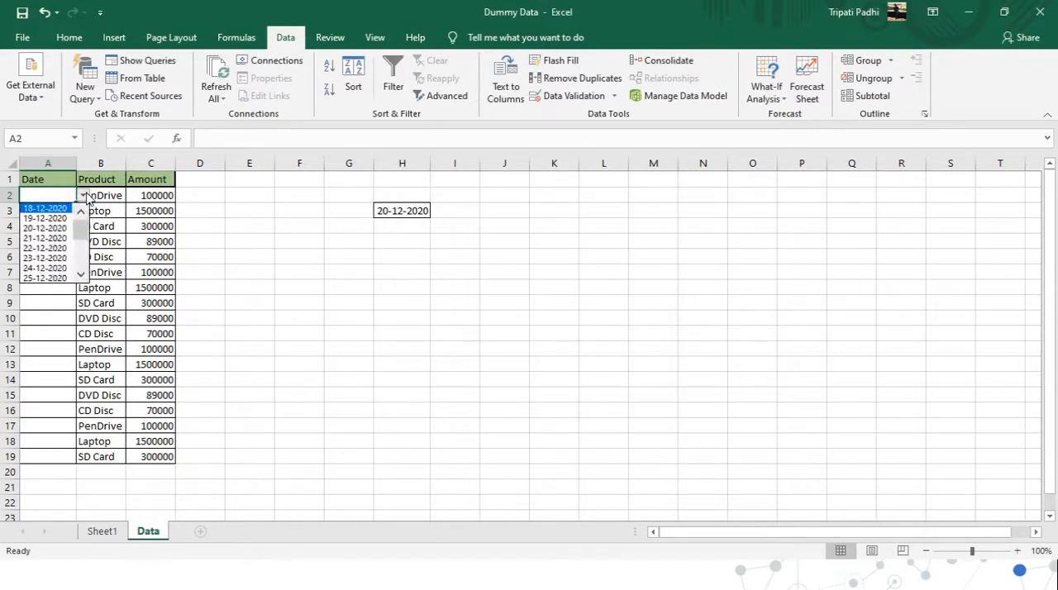
pyautogui.click(240, 296)
pyautogui.click(97, 536)
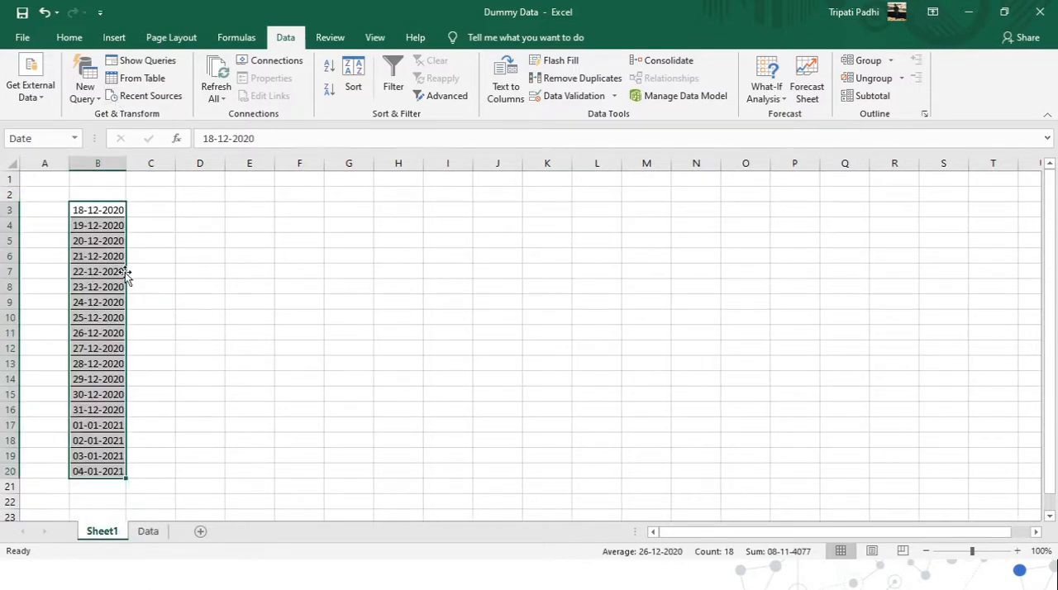
pyautogui.click(153, 533)
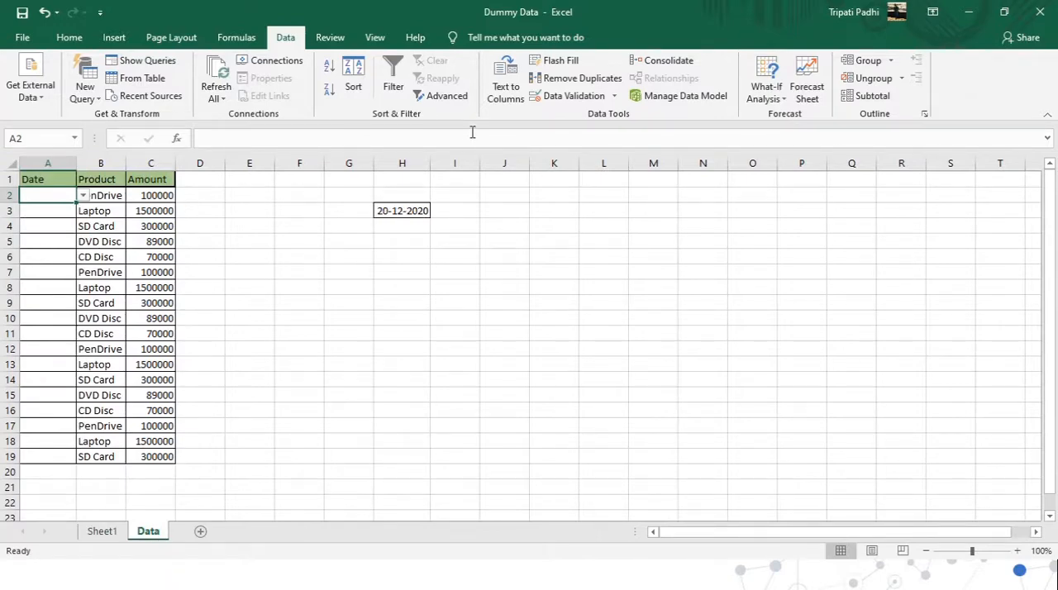
pyautogui.click(612, 96)
pyautogui.click(602, 121)
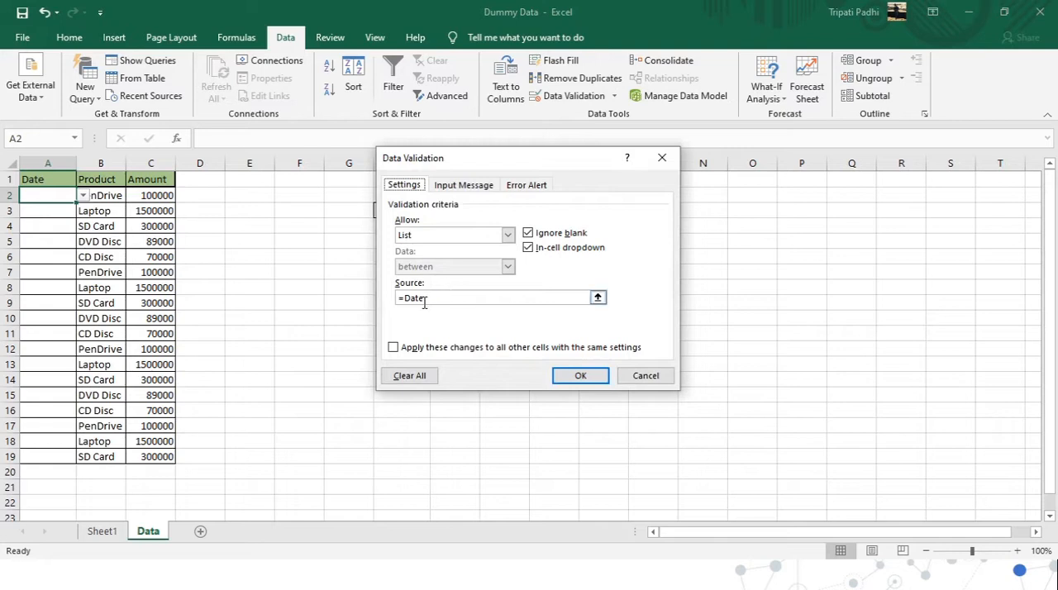
pyautogui.click(580, 375)
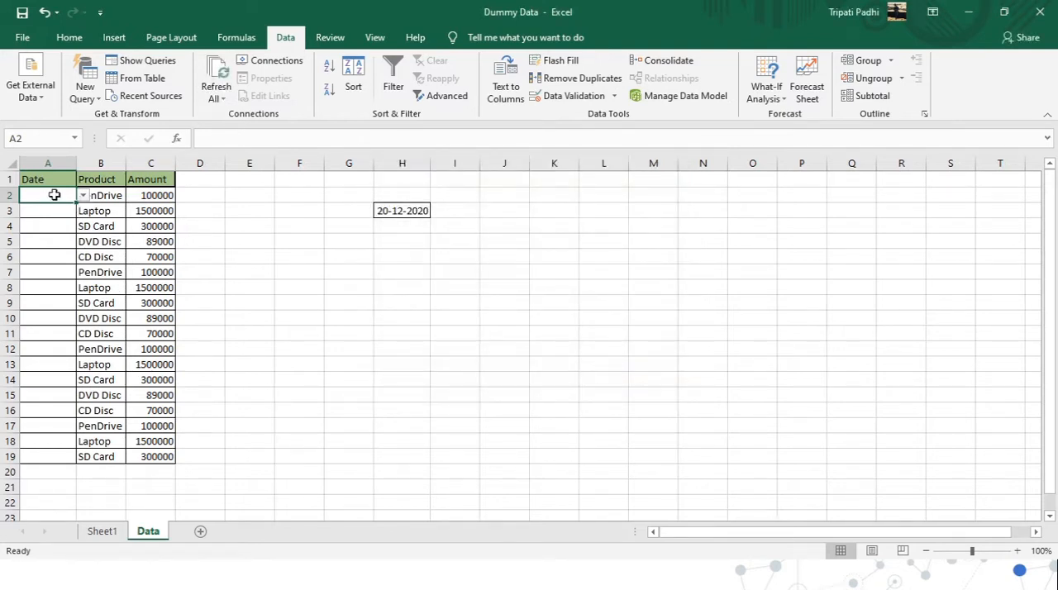
# Extend A2's drop-down validation to the whole Date column A2:A19 and check several cells for the drop-down.
pyautogui.click(83, 196)
pyautogui.click(83, 196)
pyautogui.click(87, 195)
pyautogui.hotkey('ctrl', 'Down')
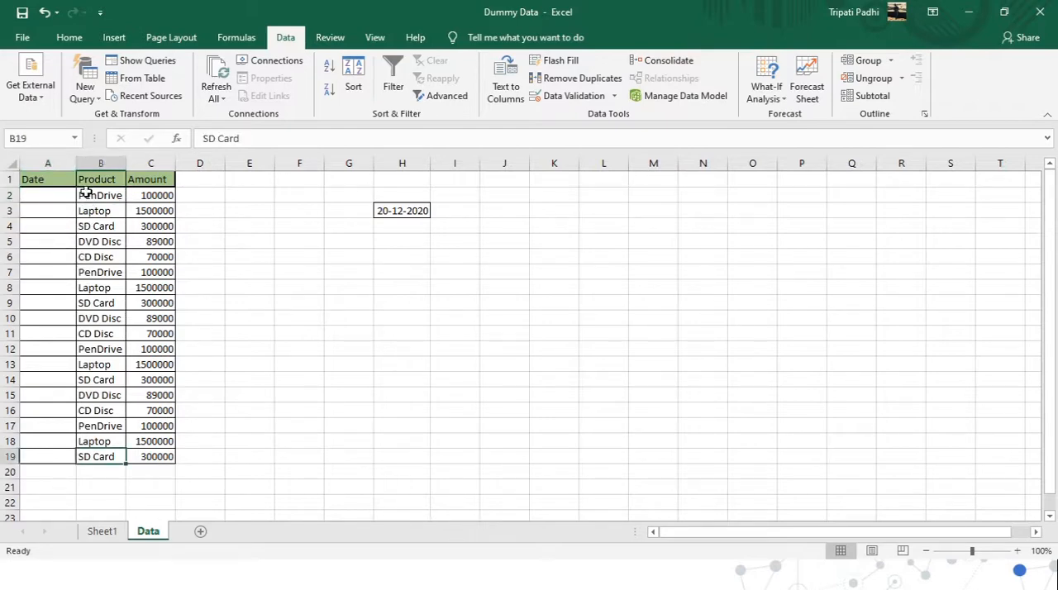
pyautogui.press('Left')
pyautogui.hotkey('ctrl', 'shift', 'Up')
pyautogui.hotkey('shift', 'Down')
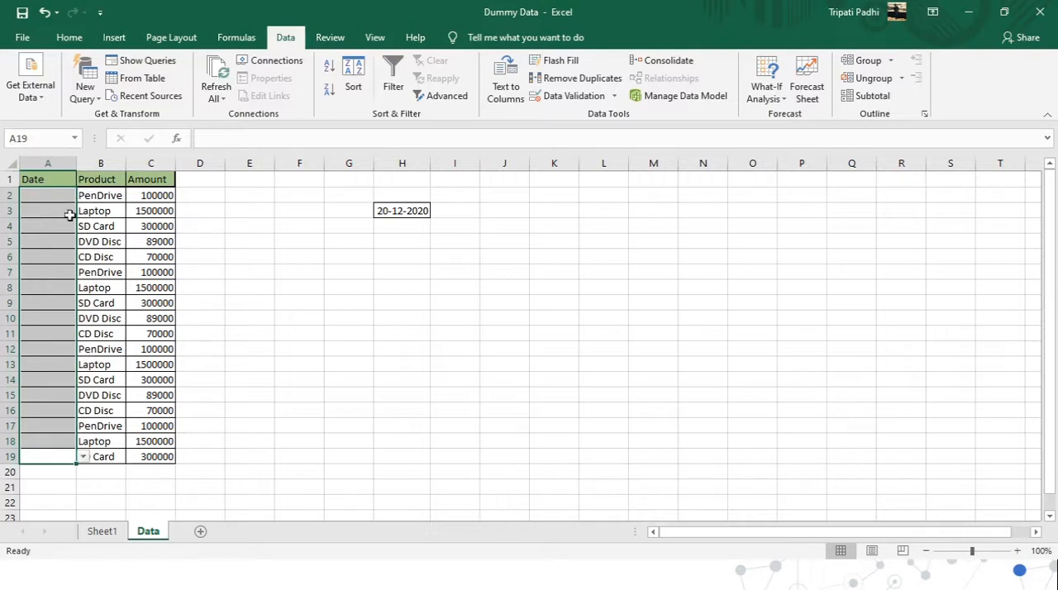
pyautogui.click(70, 410)
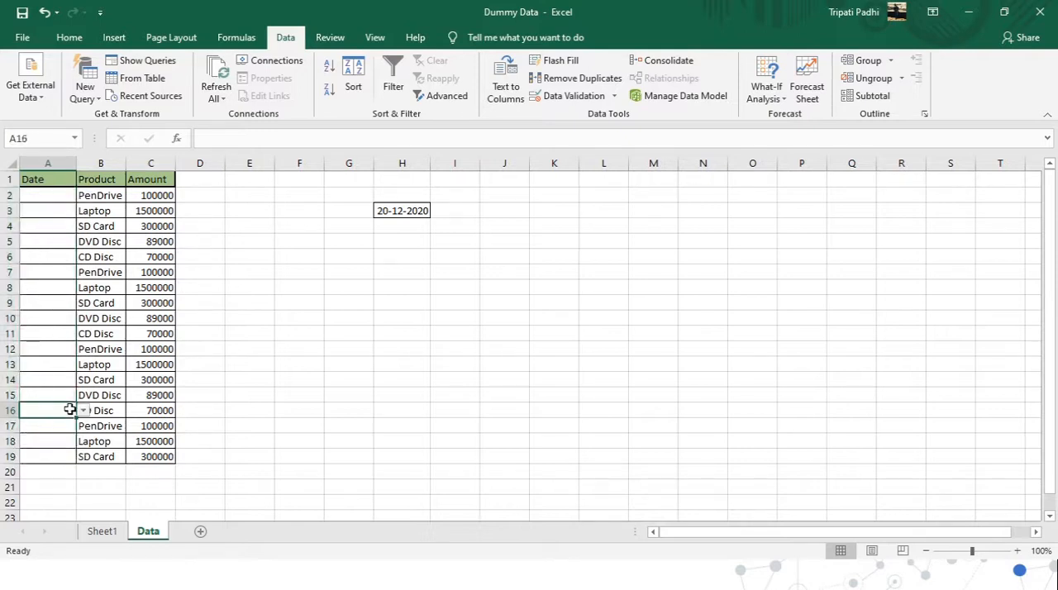
pyautogui.press('Up')
pyautogui.press('Up')
pyautogui.press('Up')
pyautogui.press('Up')
pyautogui.press('Up')
pyautogui.press('Up')
pyautogui.press('Up')
pyautogui.press('Up')
pyautogui.press('Up')
pyautogui.press('Up')
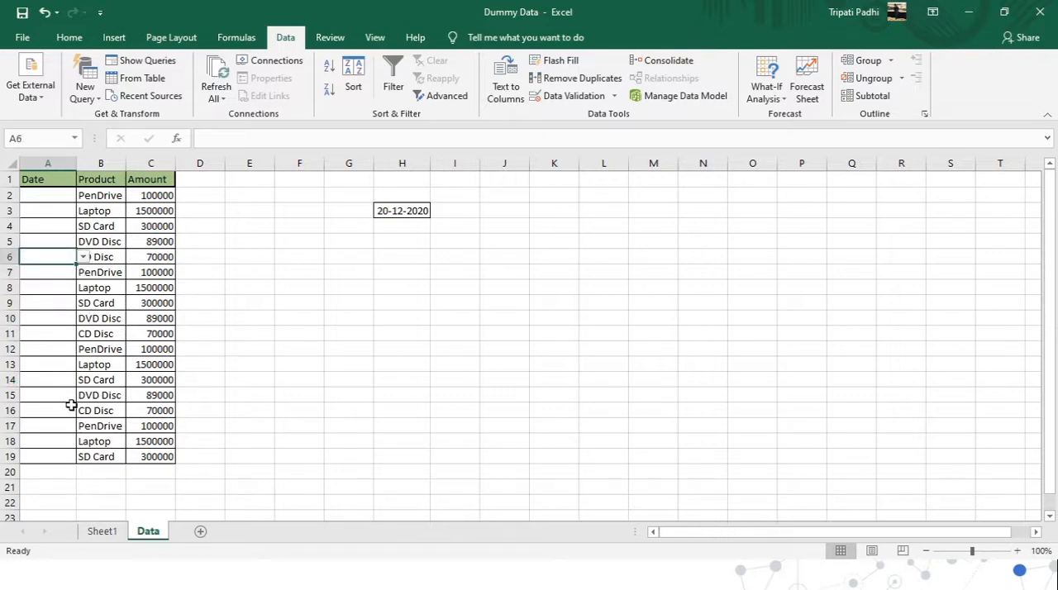
# Choose 24-12-2020 for A10 and 23-12-2020 for A18 from their drop-down lists, and select A4.
pyautogui.click(60, 318)
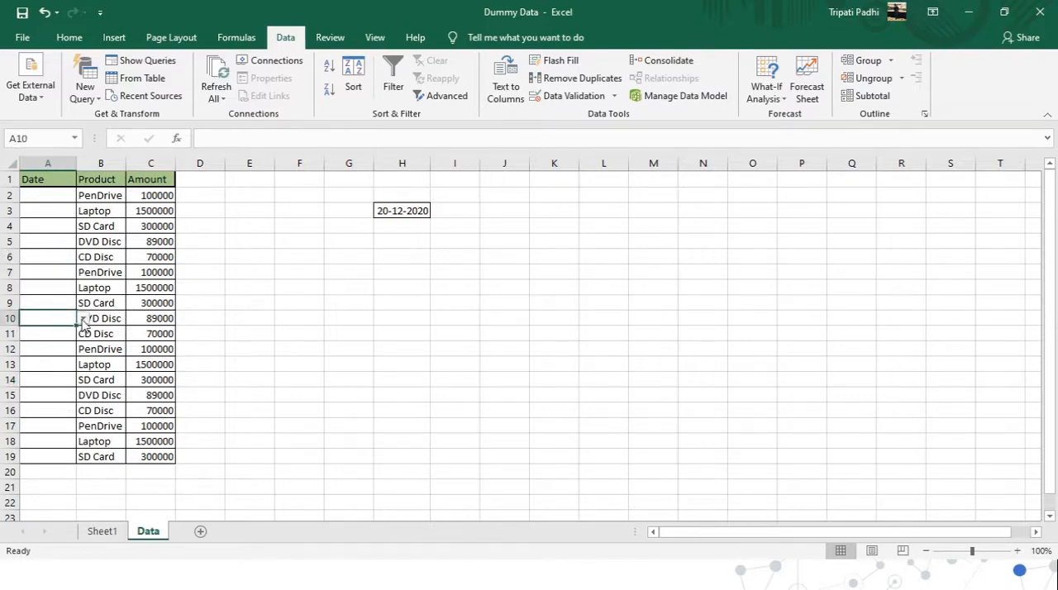
pyautogui.click(82, 318)
pyautogui.click(49, 392)
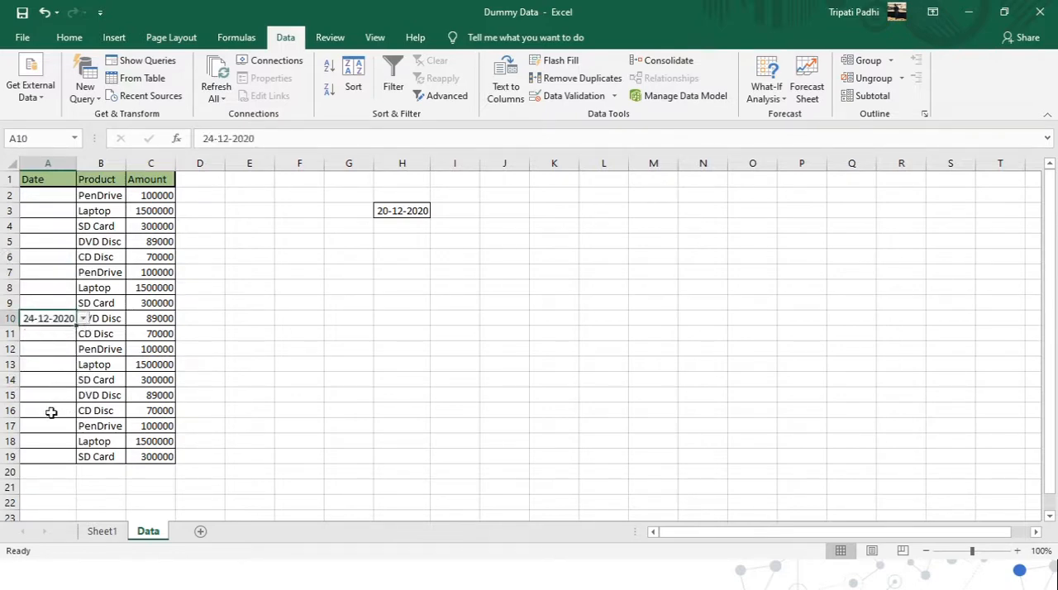
pyautogui.click(49, 441)
pyautogui.click(83, 442)
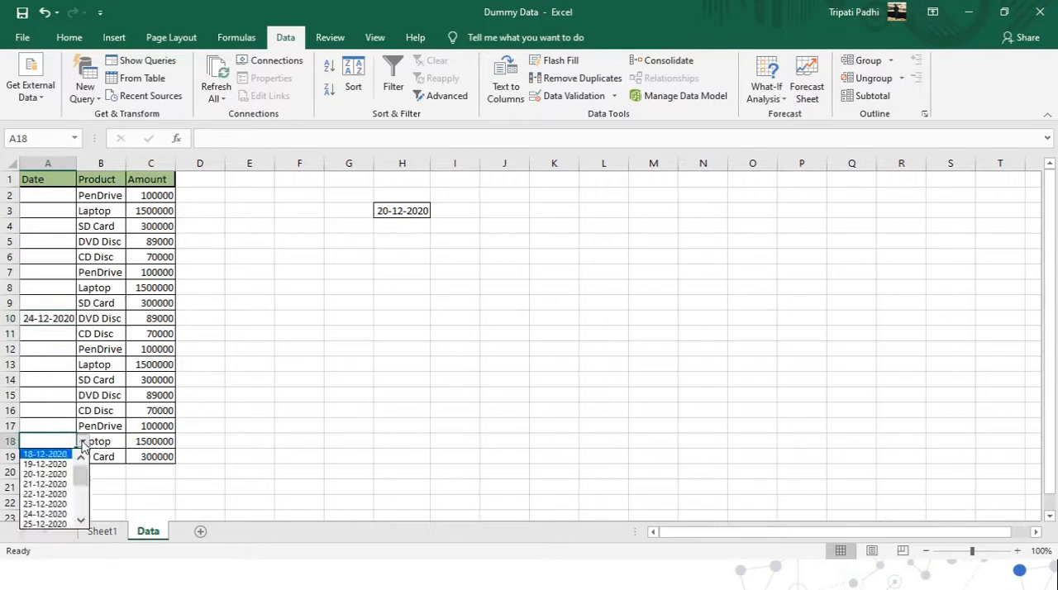
pyautogui.click(45, 503)
pyautogui.click(55, 233)
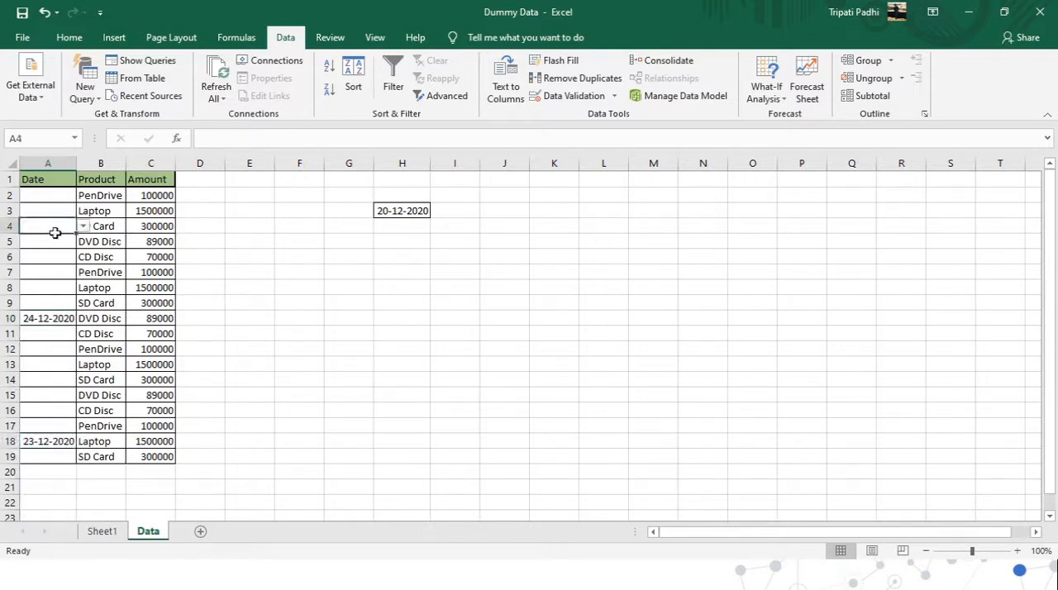